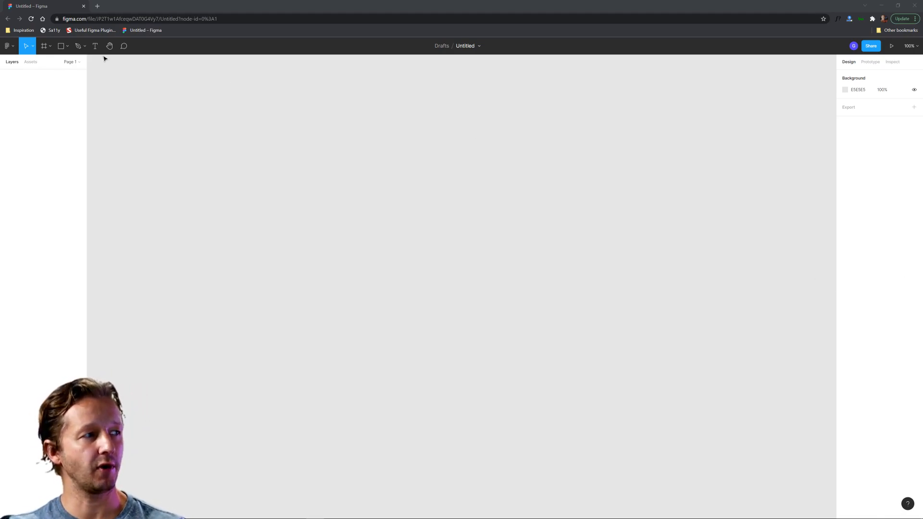
# Step: Create a frame from the Desktop preset (1440 × 1024) and shorten its height to about 910 px
pyautogui.click(44, 47)
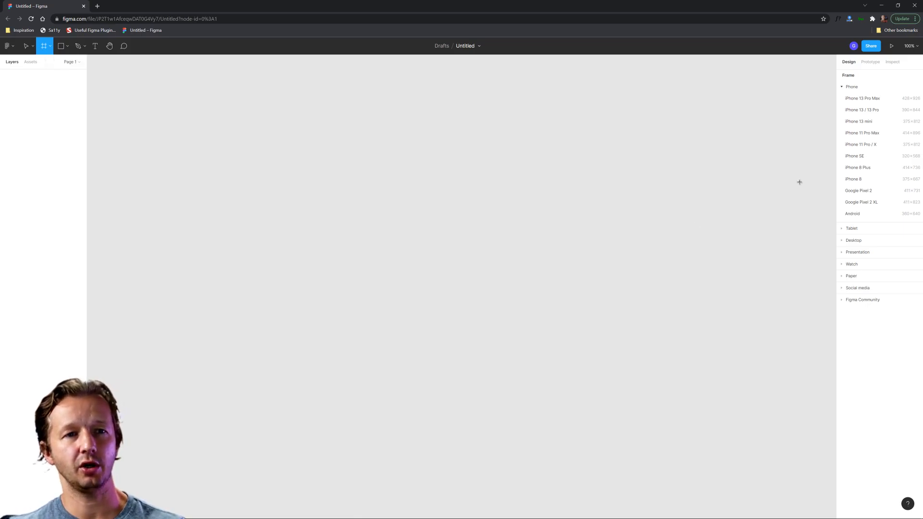
pyautogui.click(854, 87)
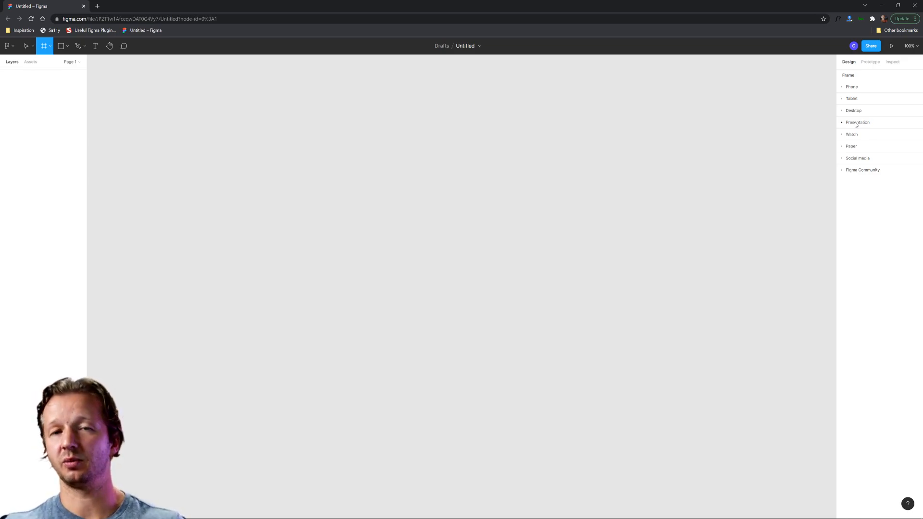
pyautogui.click(855, 110)
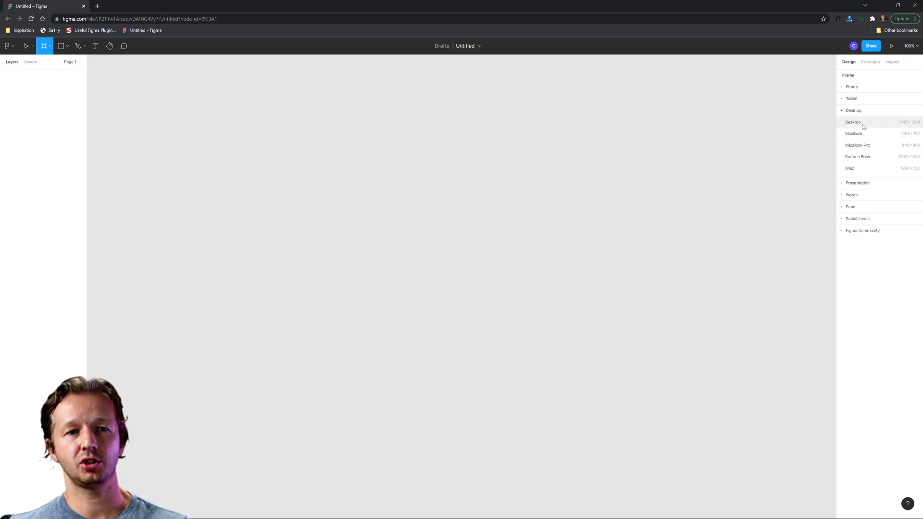
pyautogui.click(861, 123)
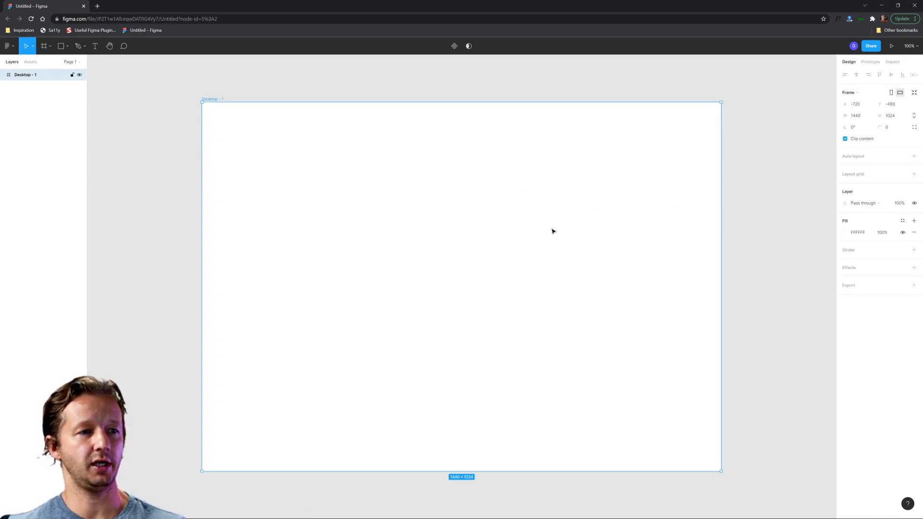
pyautogui.moveTo(622, 472); pyautogui.dragTo(649, 430)
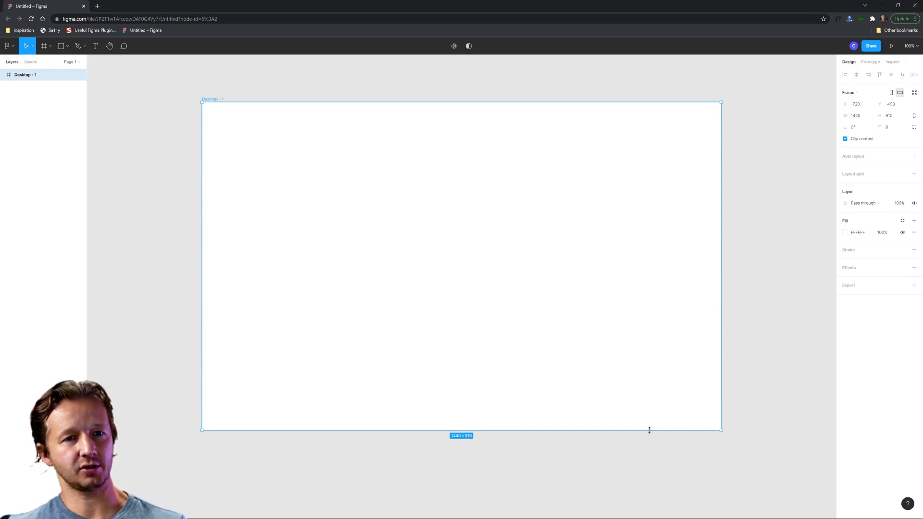
pyautogui.click(757, 271)
pyautogui.scroll(-2, 372, 154)
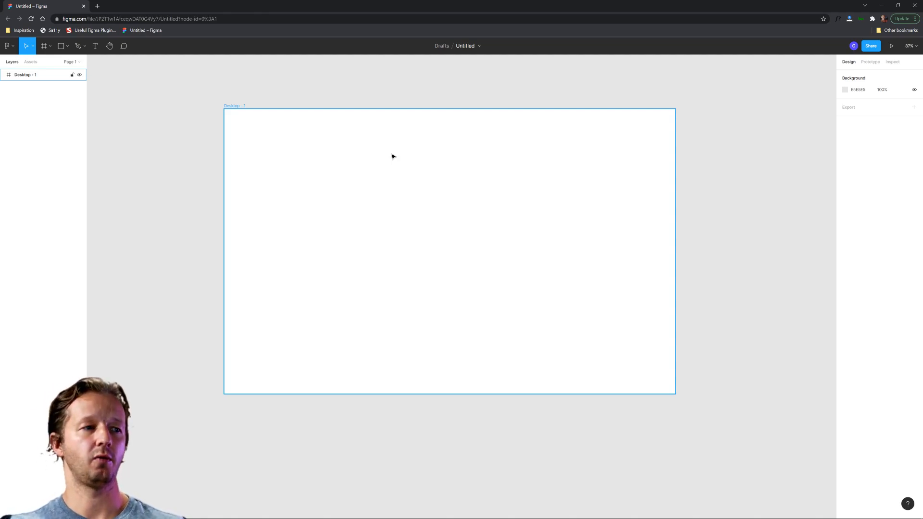
# Step: Change the desktop frame's fill to dark gray 242424
pyautogui.click(235, 107)
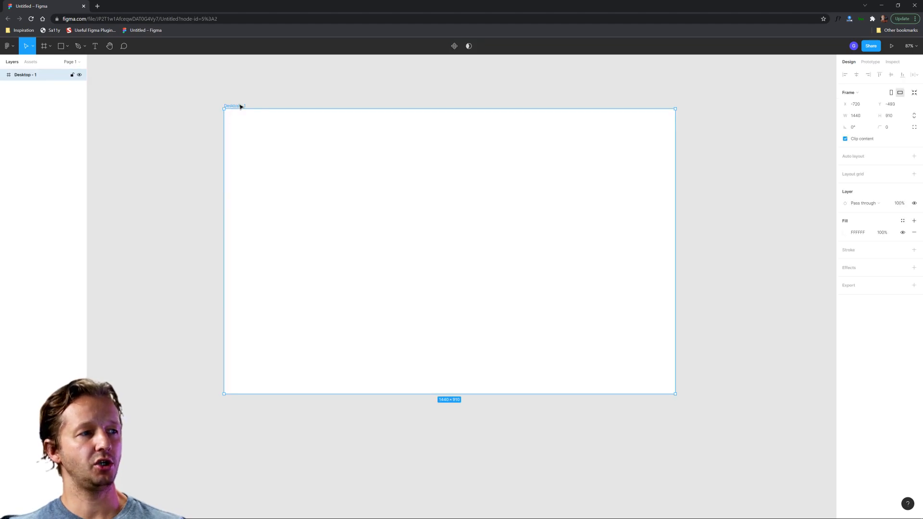
pyautogui.click(845, 232)
pyautogui.moveTo(775, 286); pyautogui.dragTo(753, 335)
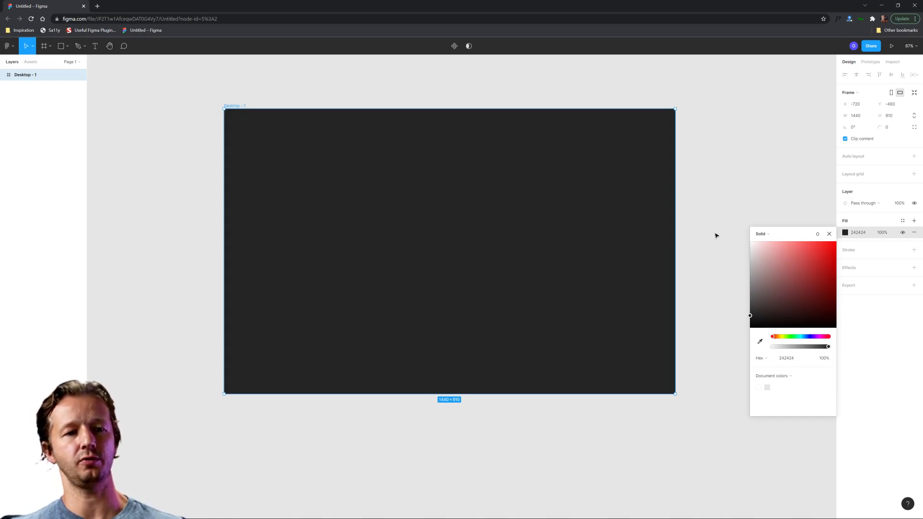
pyautogui.click(716, 218)
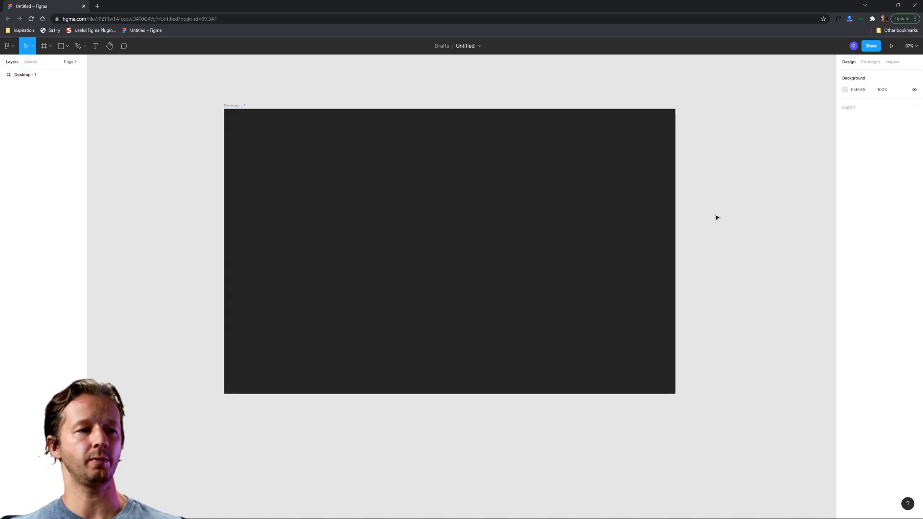
# Step: Add a layout grid to the desktop frame and change its color to gray 959595
pyautogui.click(235, 106)
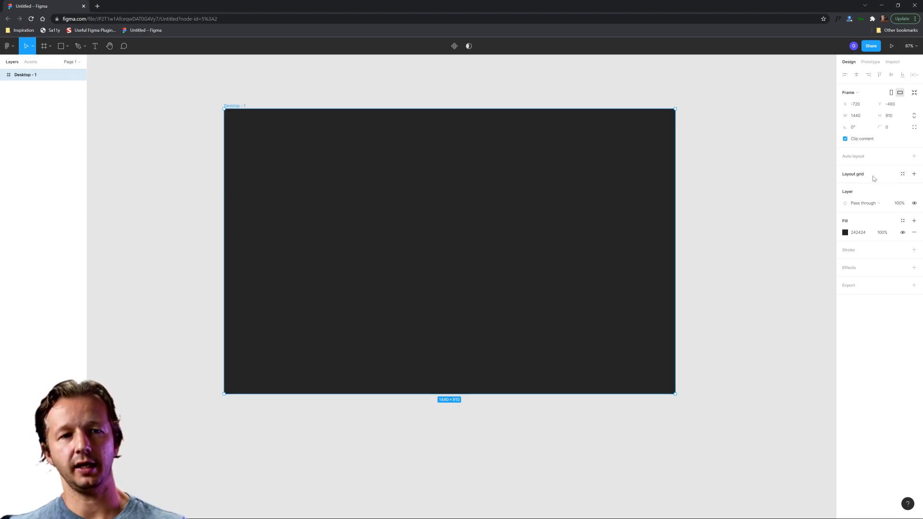
pyautogui.click(914, 175)
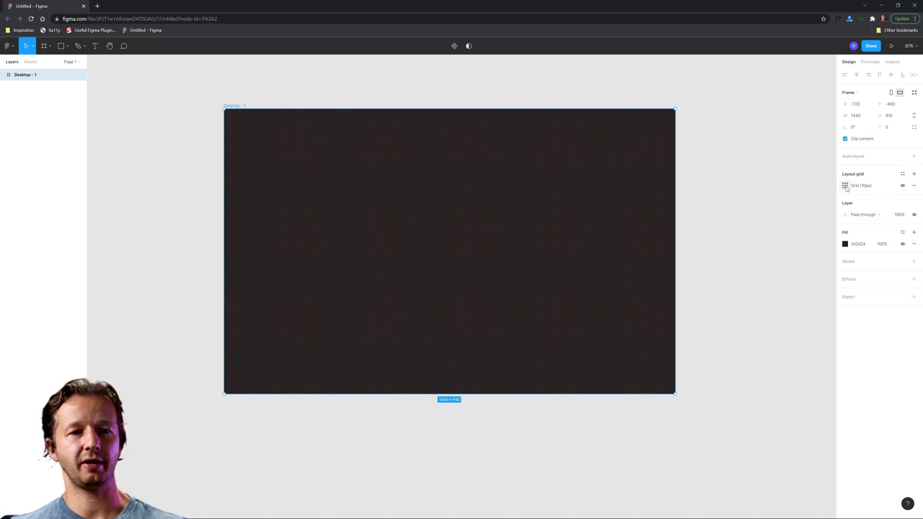
pyautogui.scroll(3, 412, 186)
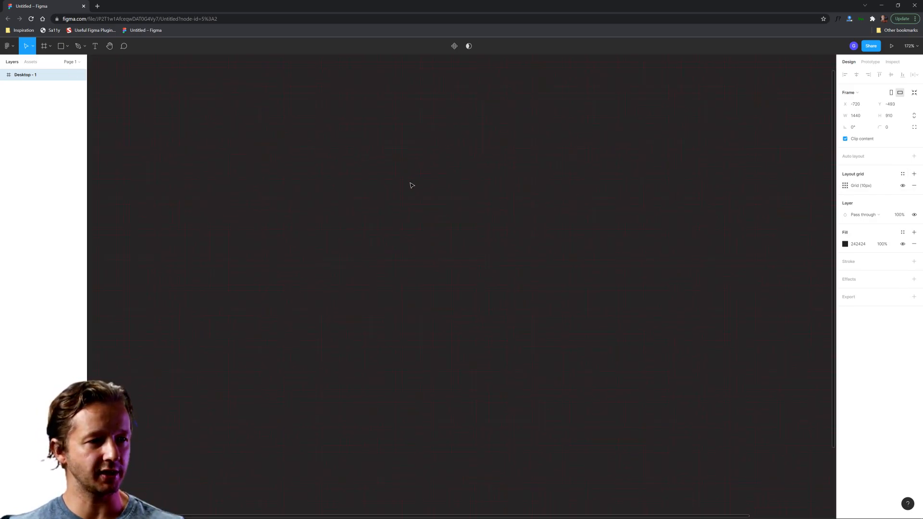
pyautogui.click(845, 186)
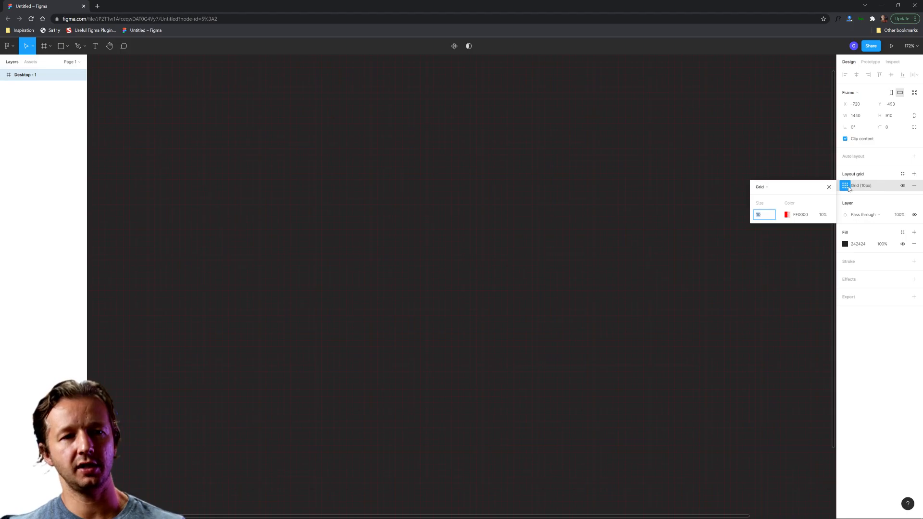
pyautogui.click(787, 214)
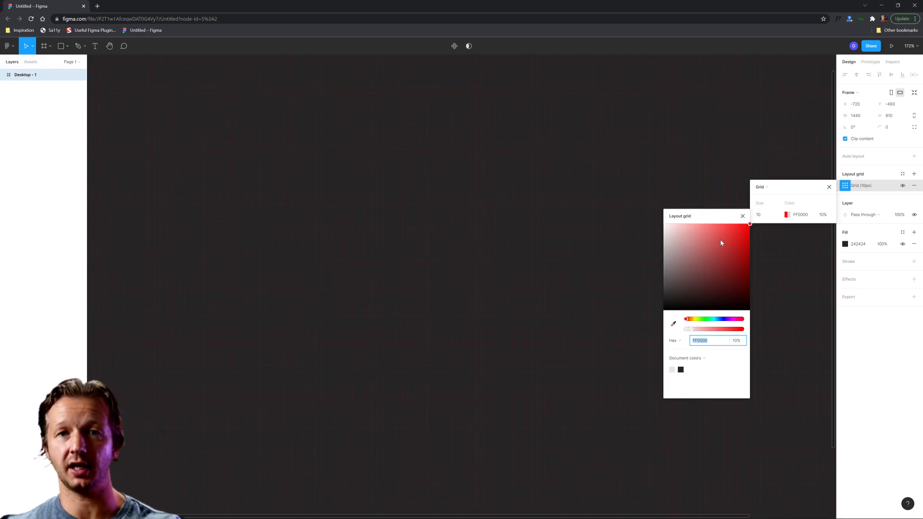
pyautogui.moveTo(696, 262); pyautogui.dragTo(664, 260)
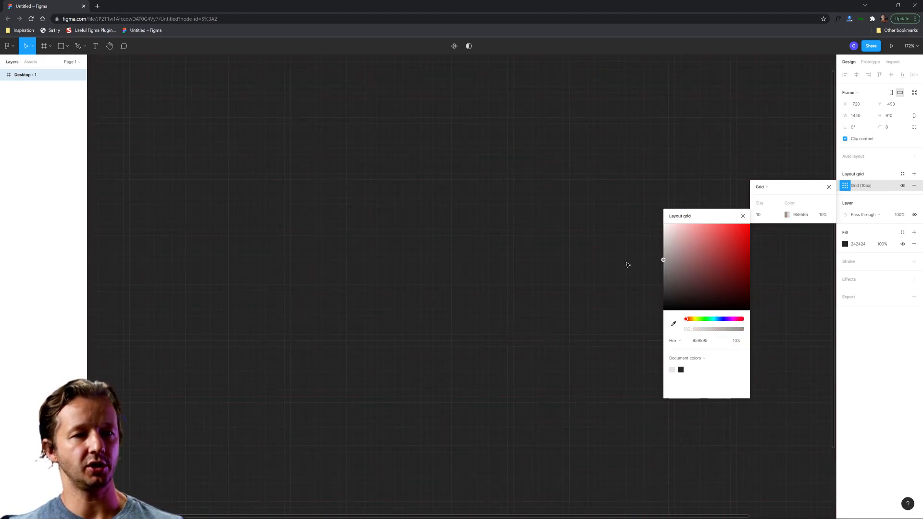
pyautogui.scroll(3, 440, 197)
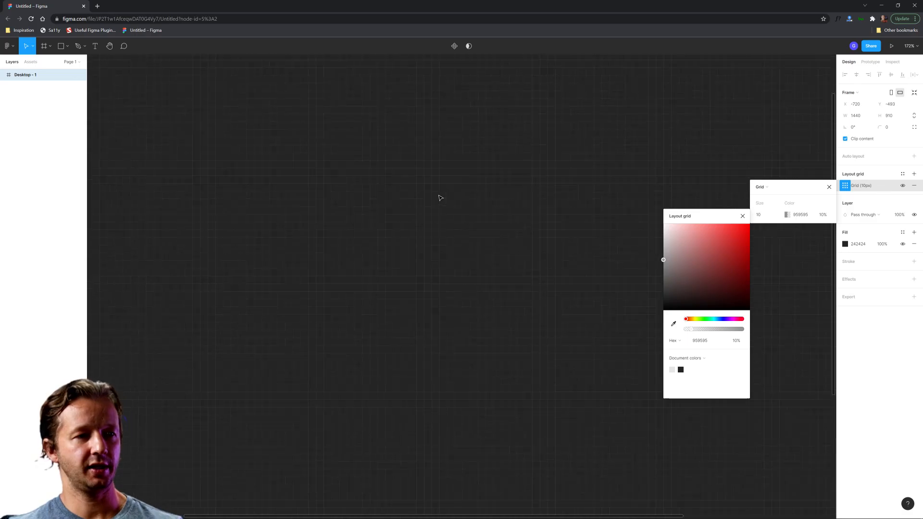
pyautogui.hotkey('shift', '1')
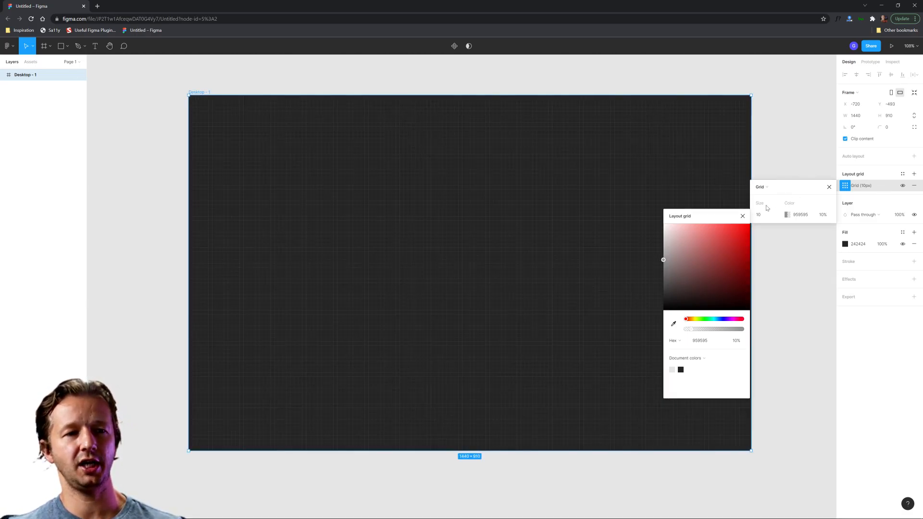
pyautogui.click(742, 216)
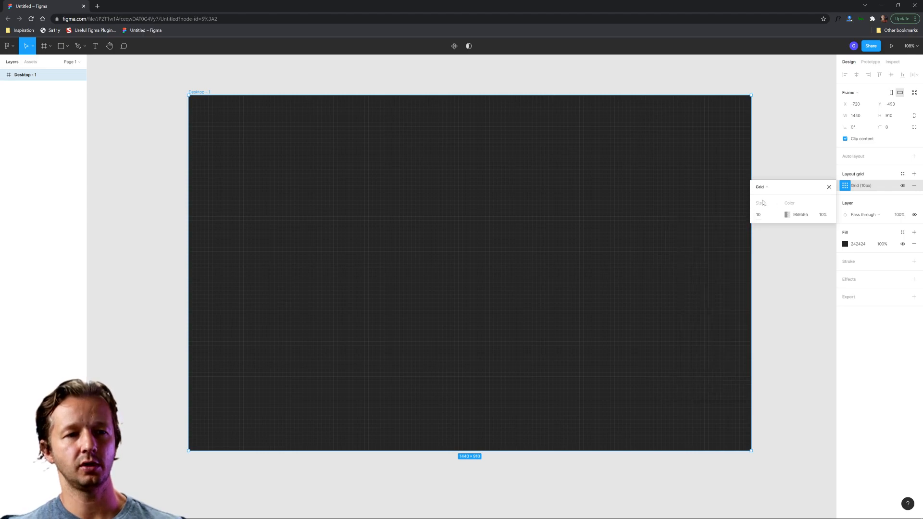
# Step: Switch the frame's layout grid to columns and set the column count to 12
pyautogui.click(768, 187)
pyautogui.click(773, 195)
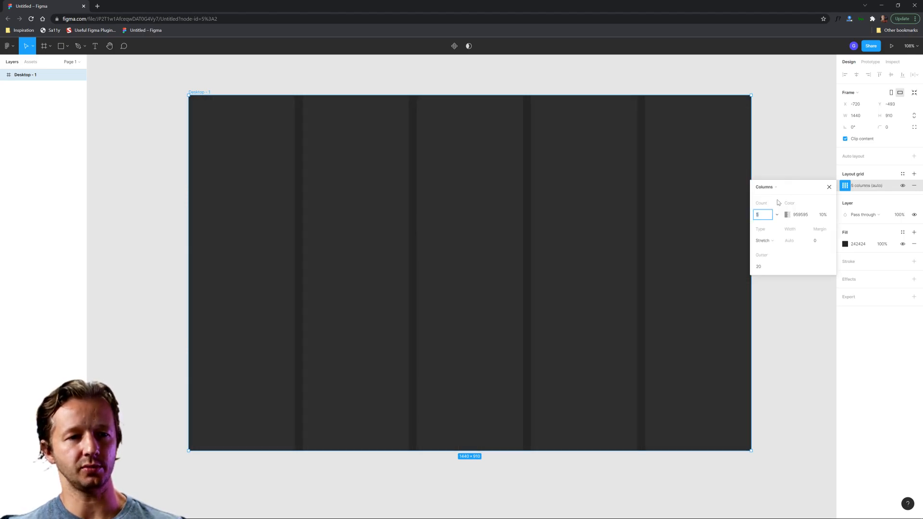
pyautogui.click(765, 187)
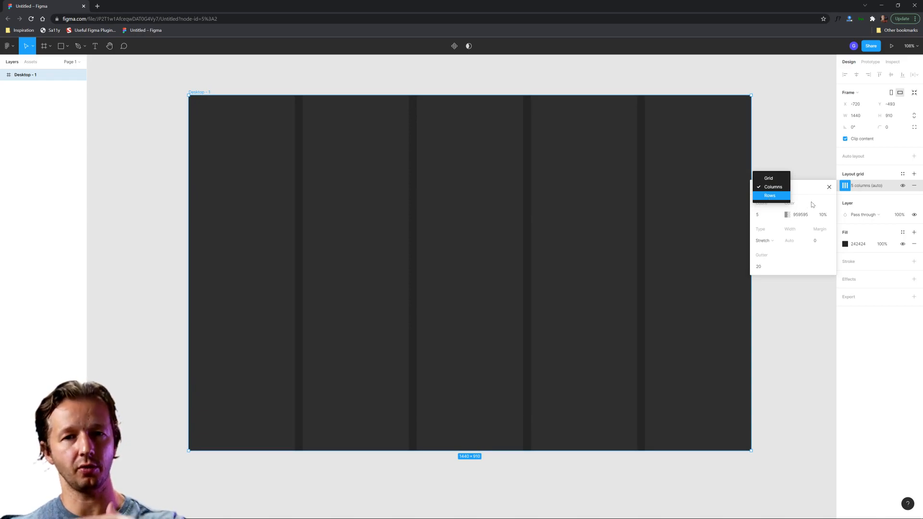
pyautogui.click(784, 189)
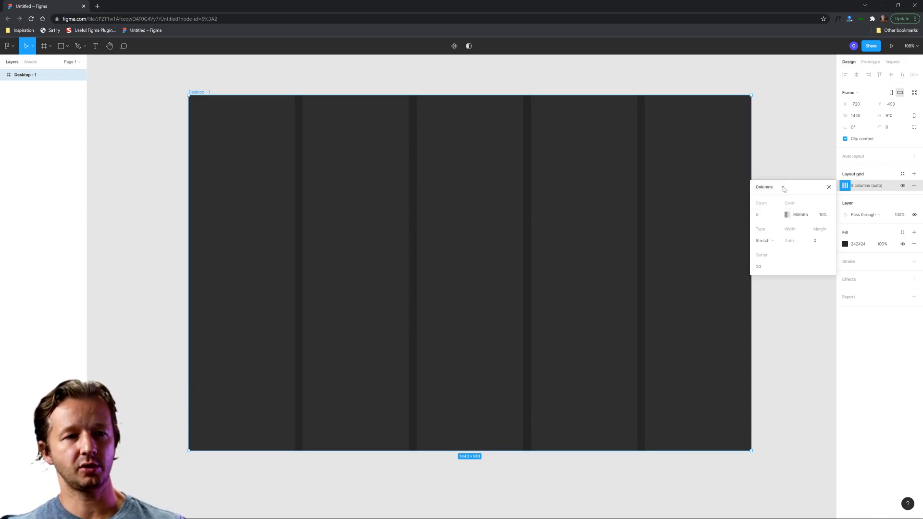
pyautogui.scroll(-3, 530, 197)
pyautogui.click(764, 215)
pyautogui.write('12')
pyautogui.press('Return')
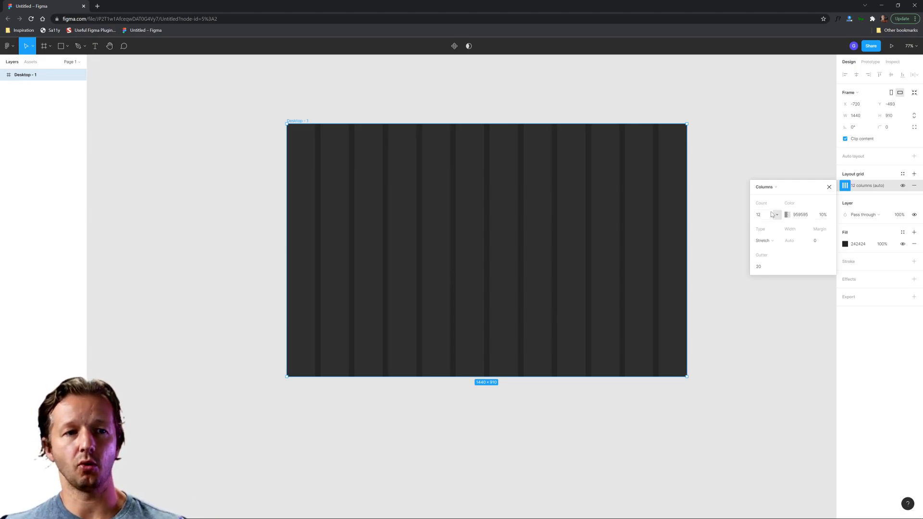
# Step: Set the column grid's margin to 120 and shift the frame slightly down on the canvas
pyautogui.click(819, 242)
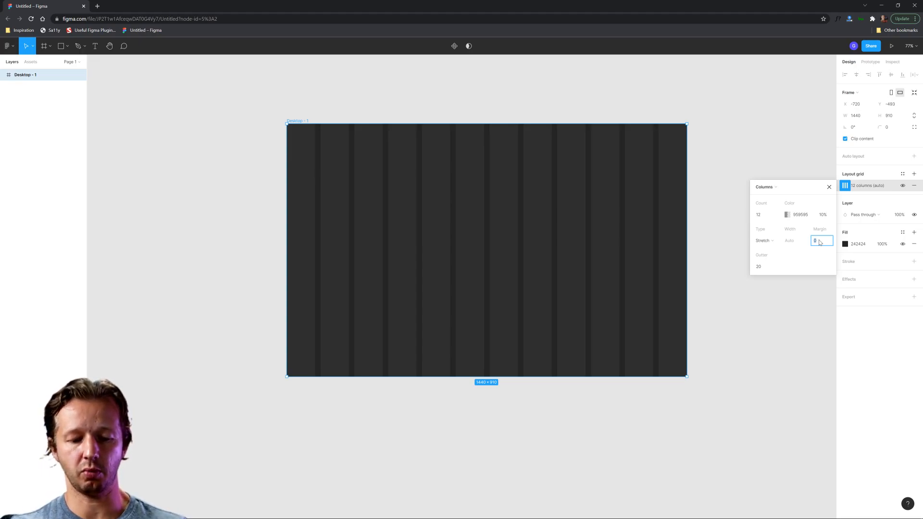
pyautogui.write('120')
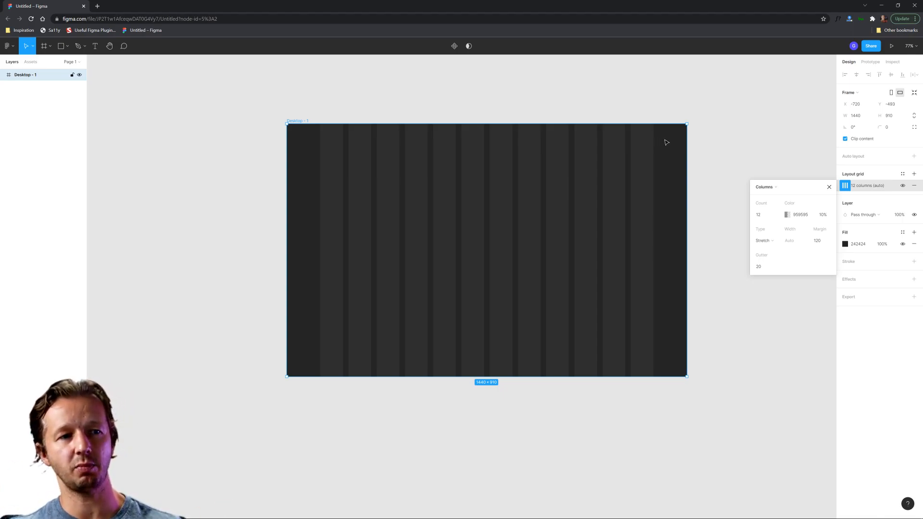
pyautogui.click(828, 187)
pyautogui.moveTo(673, 148); pyautogui.dragTo(666, 166)
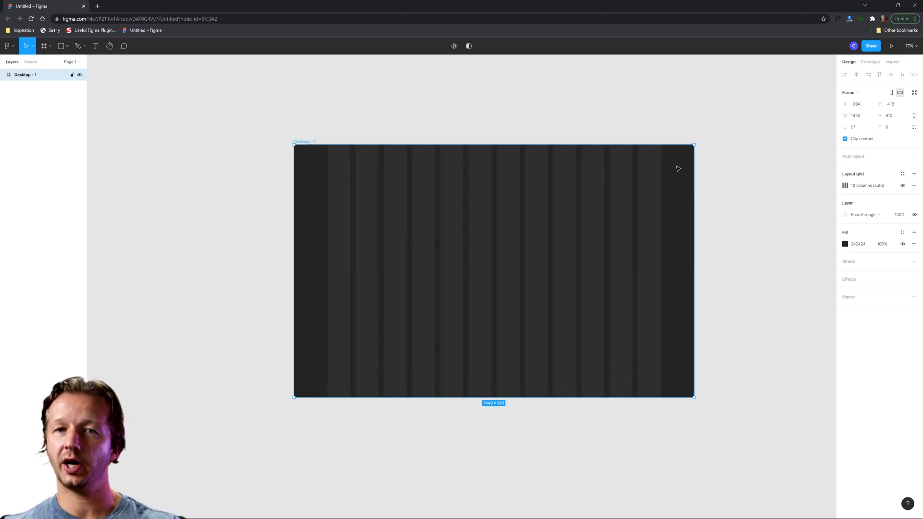
pyautogui.moveTo(678, 168); pyautogui.dragTo(671, 166)
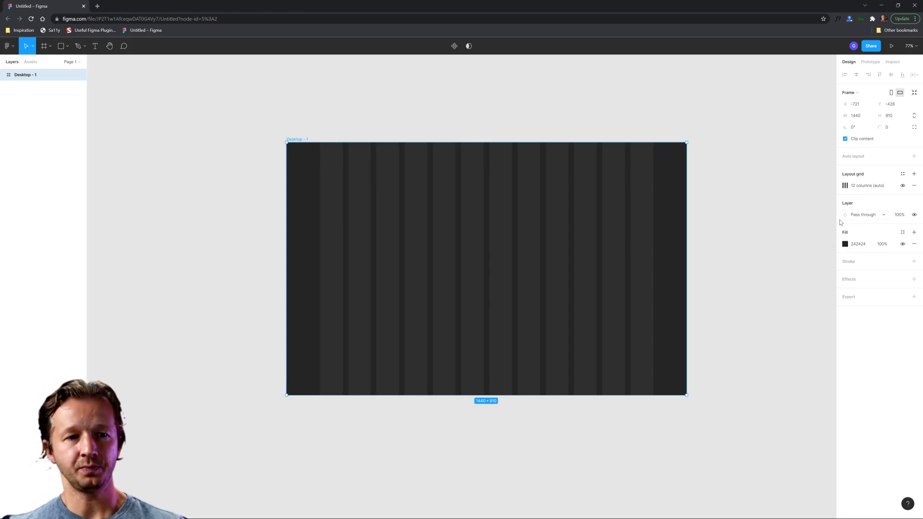
# Step: Review the gutter setting of the frame's column grid without changing it
pyautogui.click(845, 186)
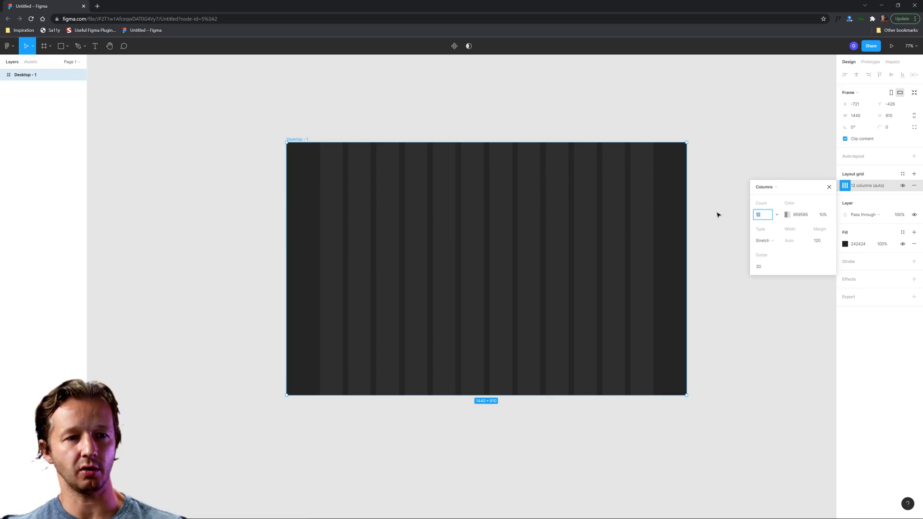
pyautogui.click(770, 270)
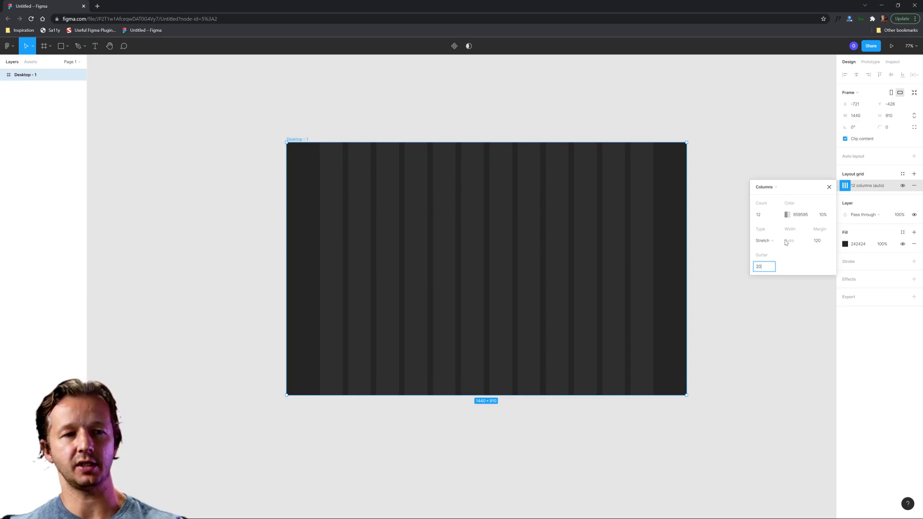
pyautogui.click(830, 187)
pyautogui.click(747, 249)
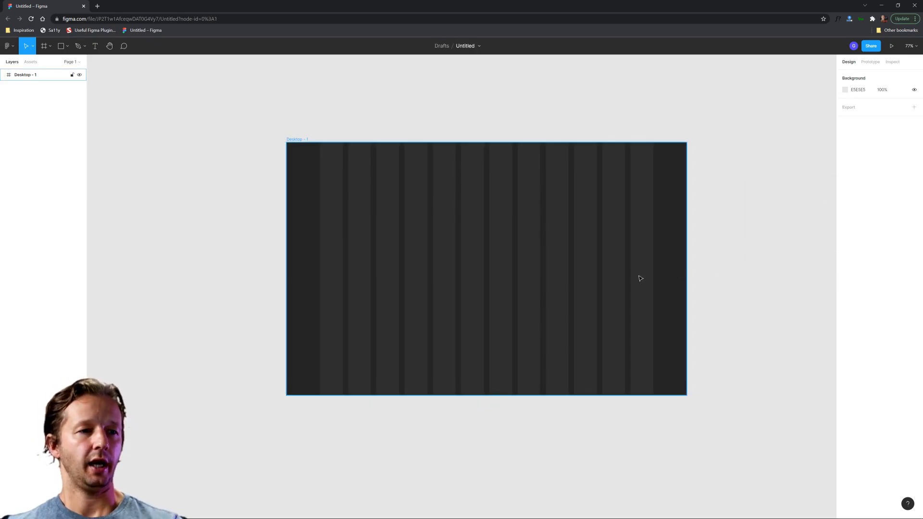
# Step: Draw a rectangle about 285 × 193 px spanning the first three columns in the frame's upper half
pyautogui.scroll(3, 505, 267)
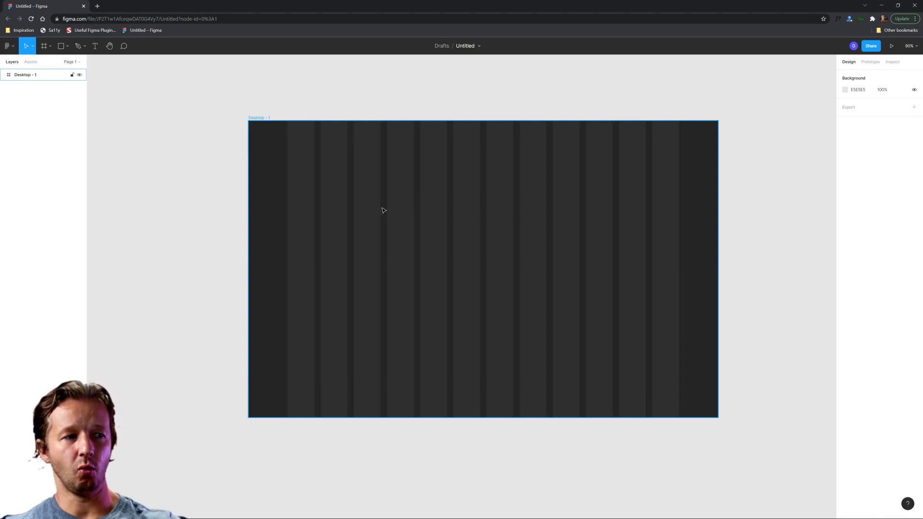
pyautogui.click(61, 46)
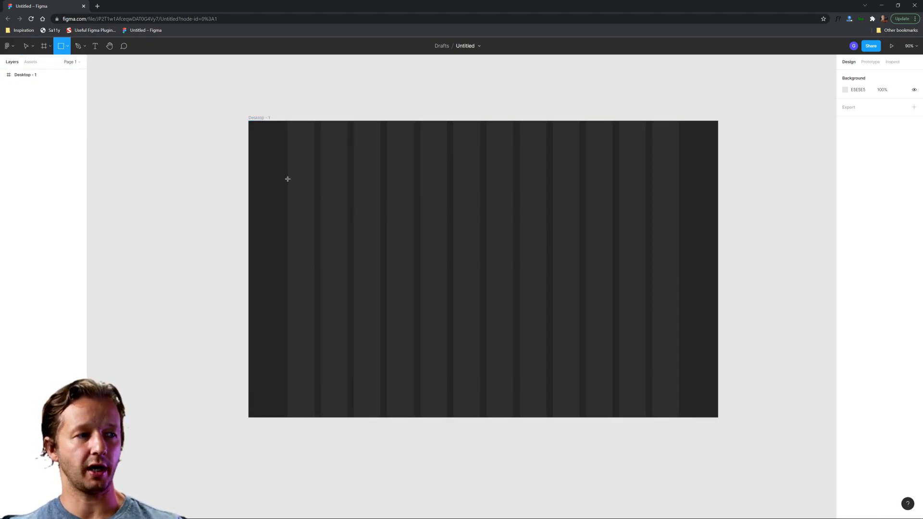
pyautogui.moveTo(288, 178); pyautogui.dragTo(380, 243)
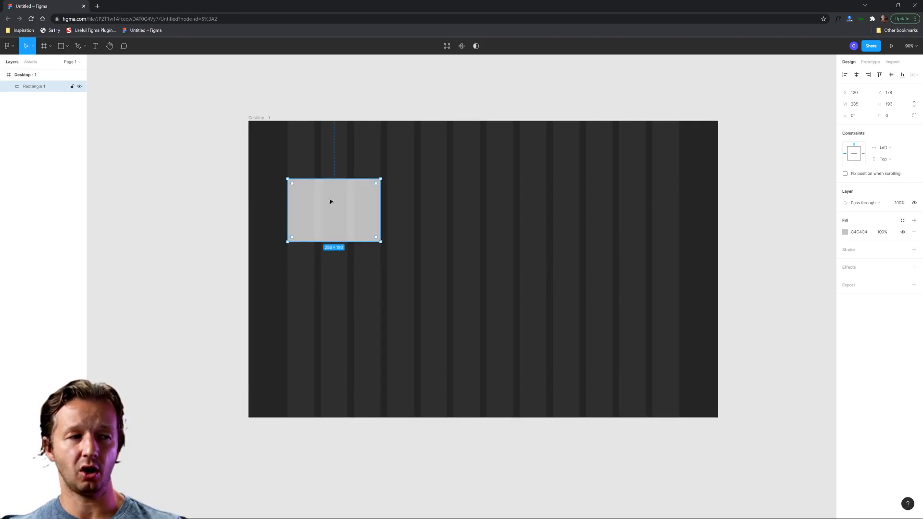
# Step: Duplicate the rectangle and fit the copy to the remaining nine columns, about 895 × 193 px, one gutter away from the original
pyautogui.hotkey('ctrl', 'd')
pyautogui.moveTo(352, 204); pyautogui.dragTo(679, 207)
pyautogui.click(683, 234)
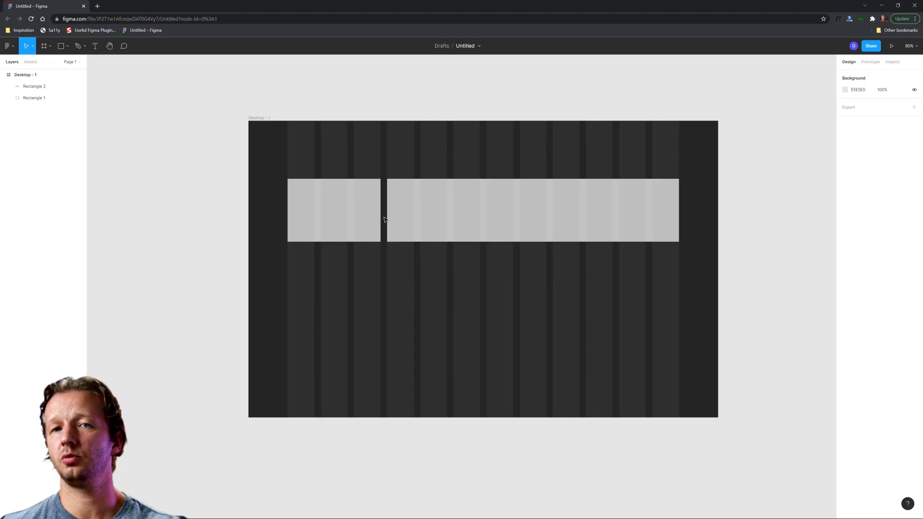
pyautogui.click(391, 188)
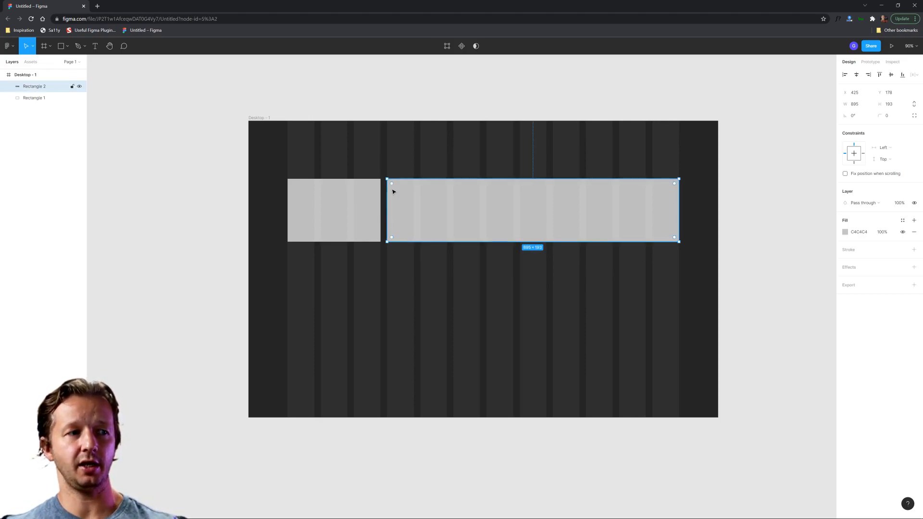
pyautogui.click(388, 172)
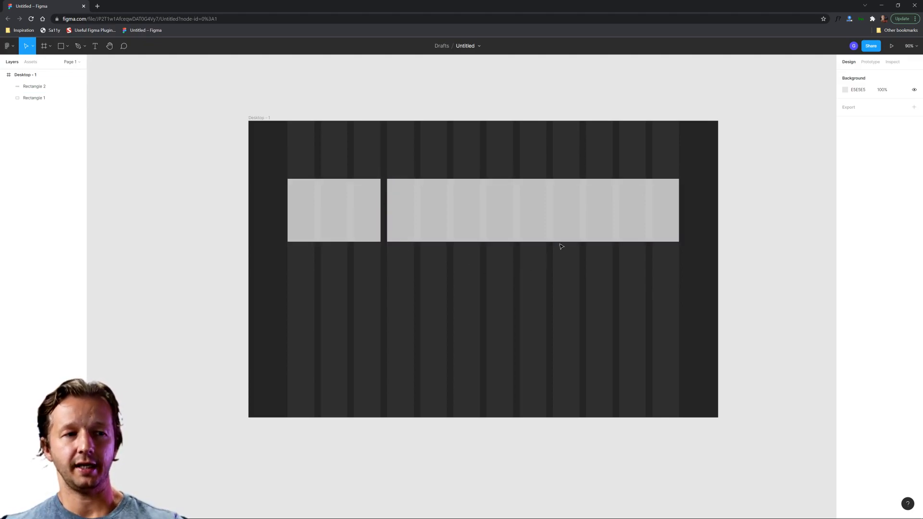
# Step: Delete both rectangles from the desktop frame
pyautogui.click(586, 220)
pyautogui.click(407, 162)
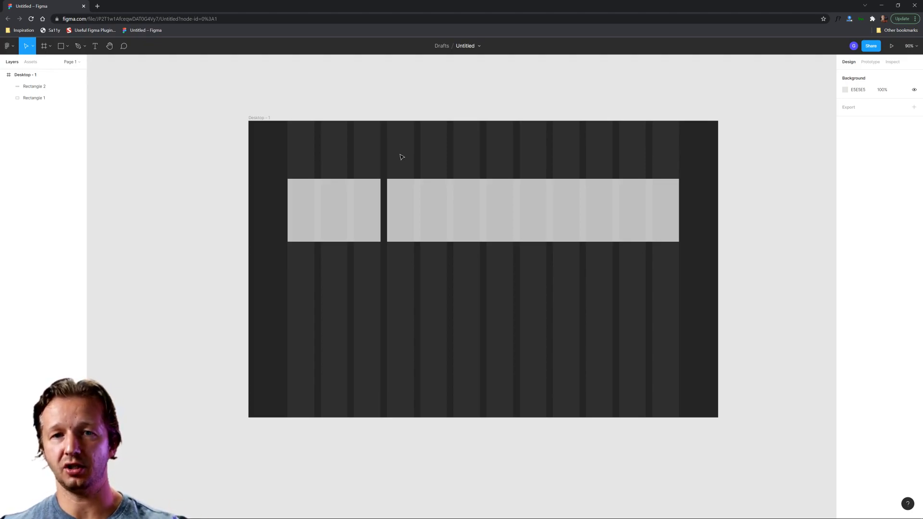
pyautogui.click(418, 201)
pyautogui.click(348, 203)
pyautogui.press('Delete')
pyautogui.click(449, 197)
pyautogui.press('Delete')
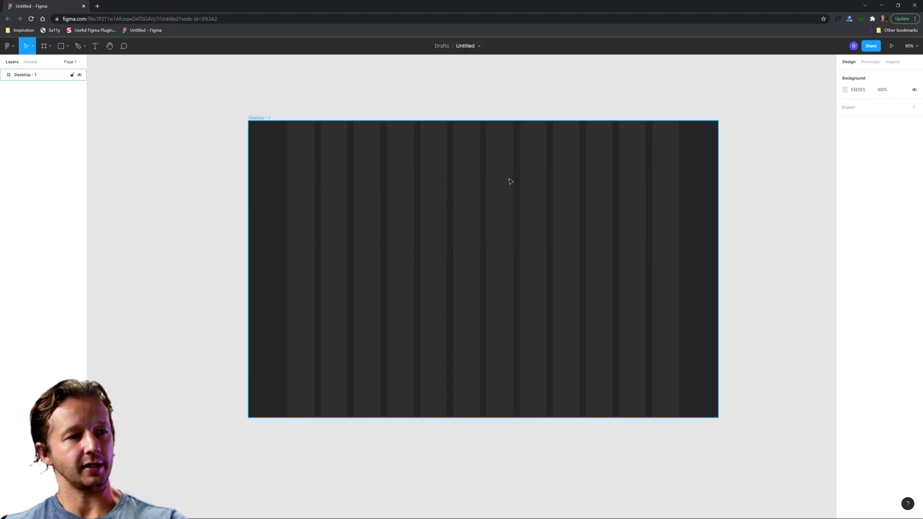
# Step: Save the desktop frame's 12-column layout grid as a new grid style named "Desktop Grid"
pyautogui.click(508, 186)
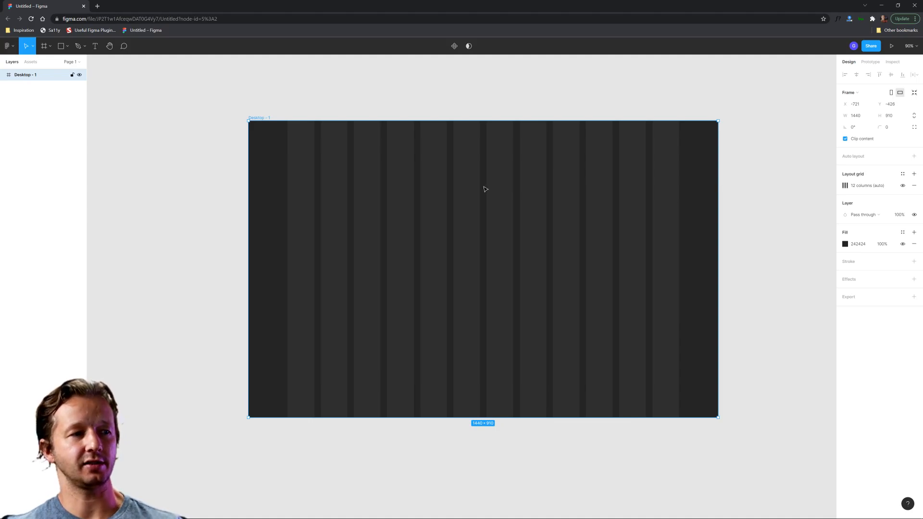
pyautogui.click(382, 107)
pyautogui.scroll(-3, 400, 98)
pyautogui.moveTo(397, 99); pyautogui.dragTo(335, 118)
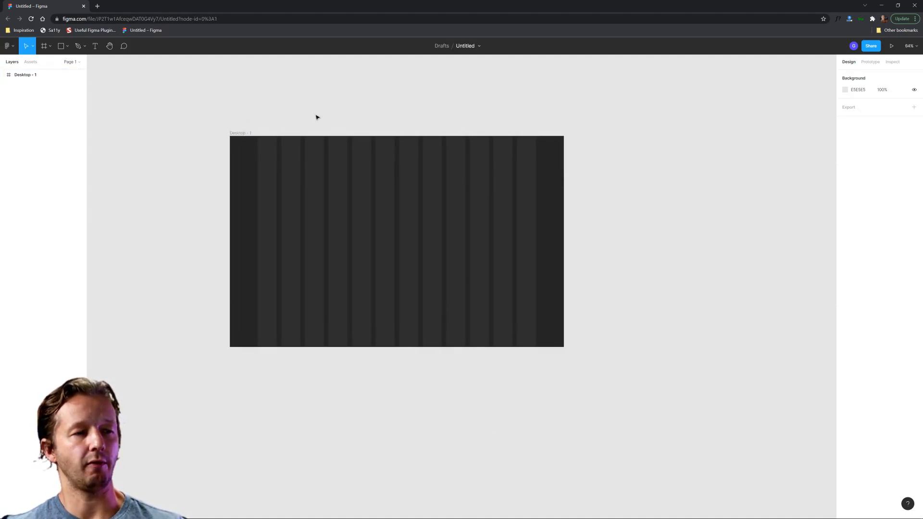
pyautogui.click(238, 136)
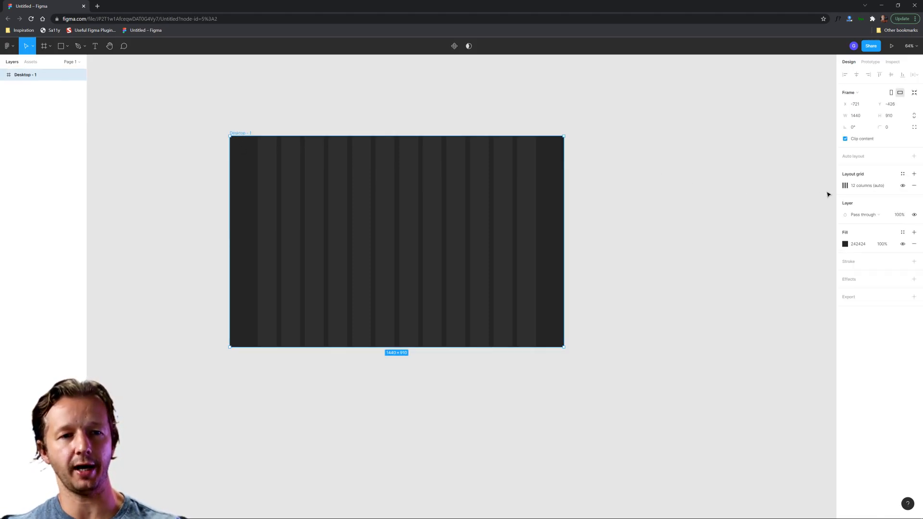
pyautogui.click(904, 178)
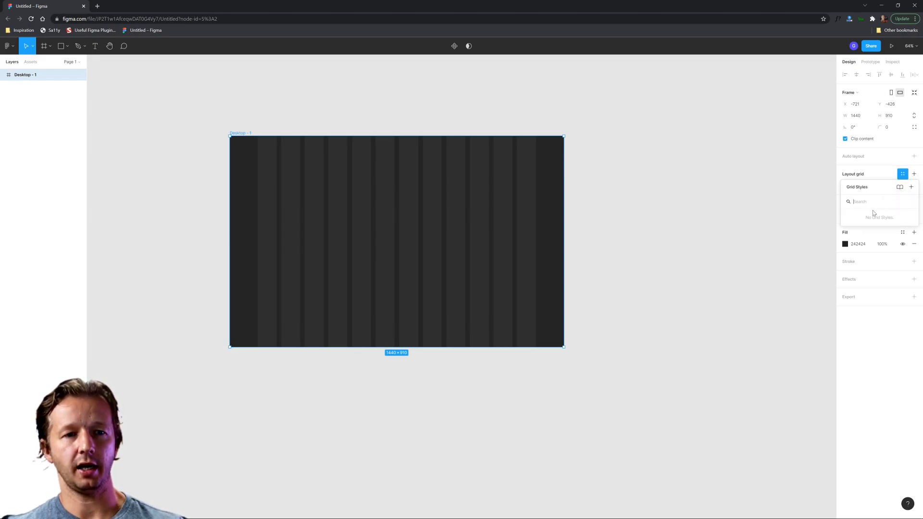
pyautogui.click(911, 191)
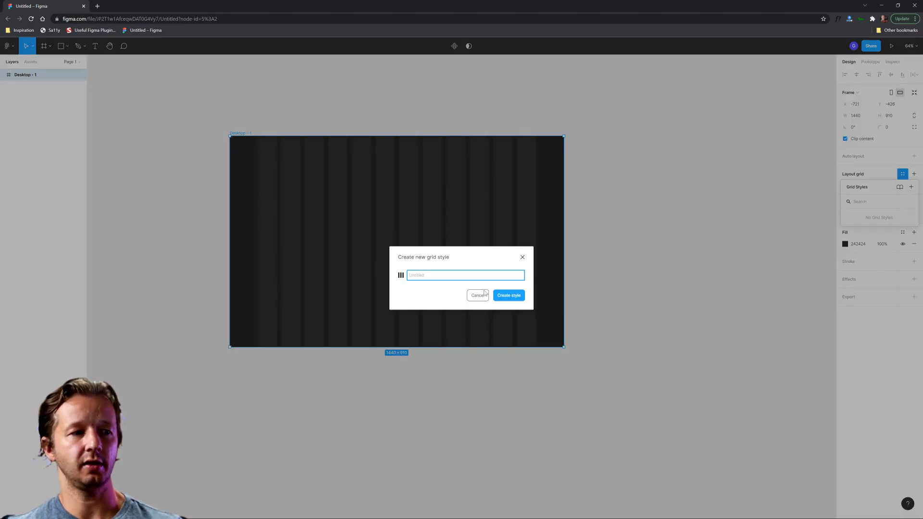
pyautogui.click(436, 276)
pyautogui.write('f')
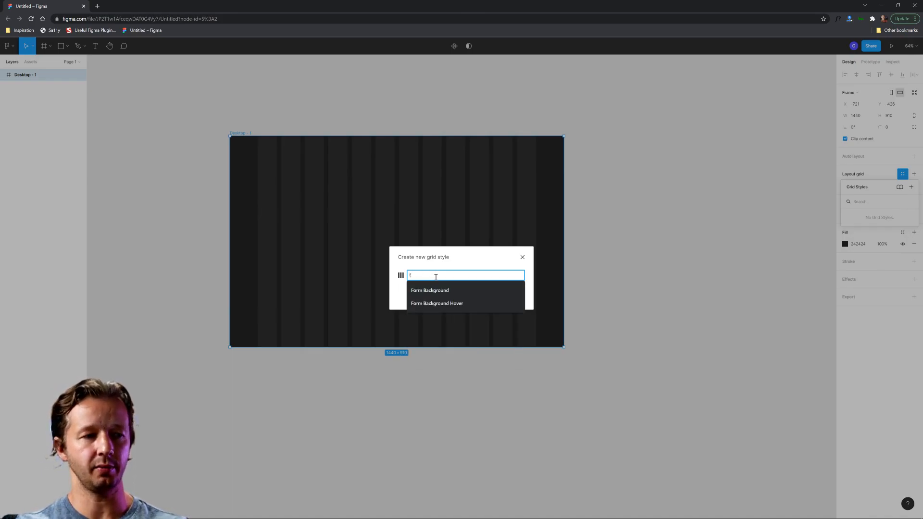
pyautogui.press('BackSpace')
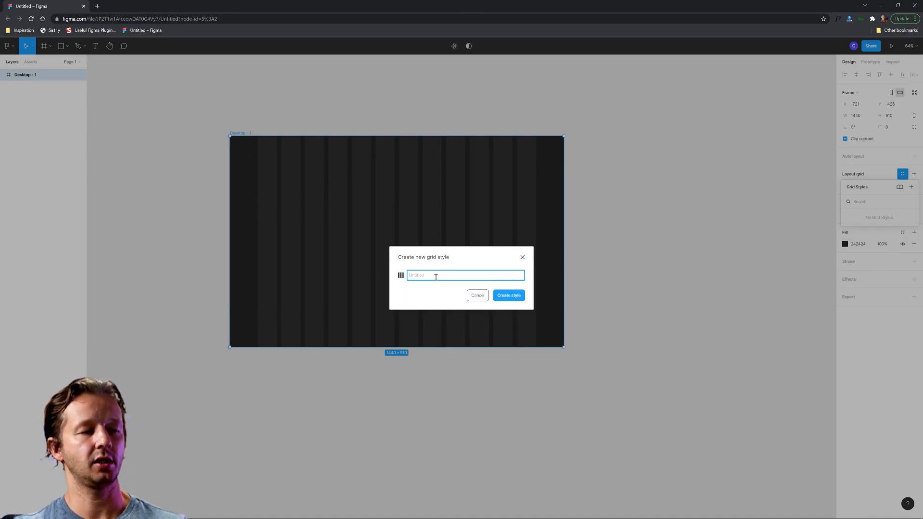
pyautogui.write('Desktop Grid')
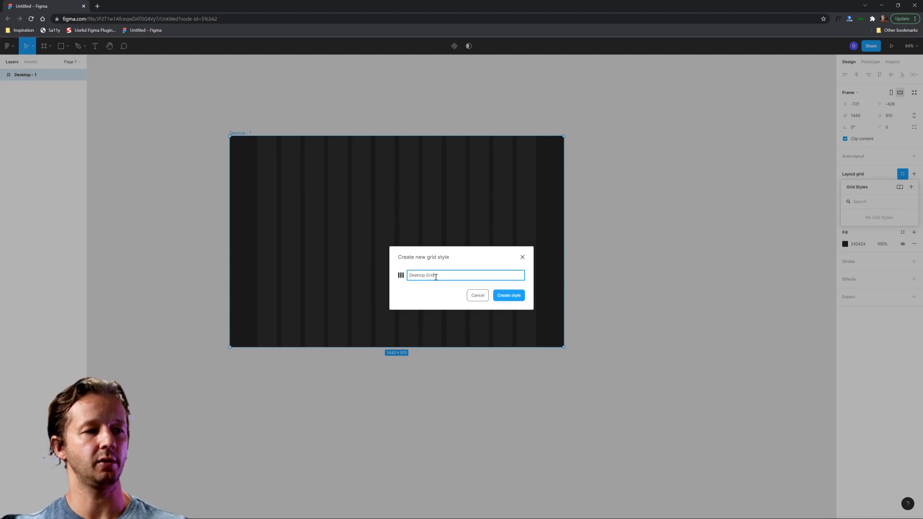
pyautogui.click(508, 295)
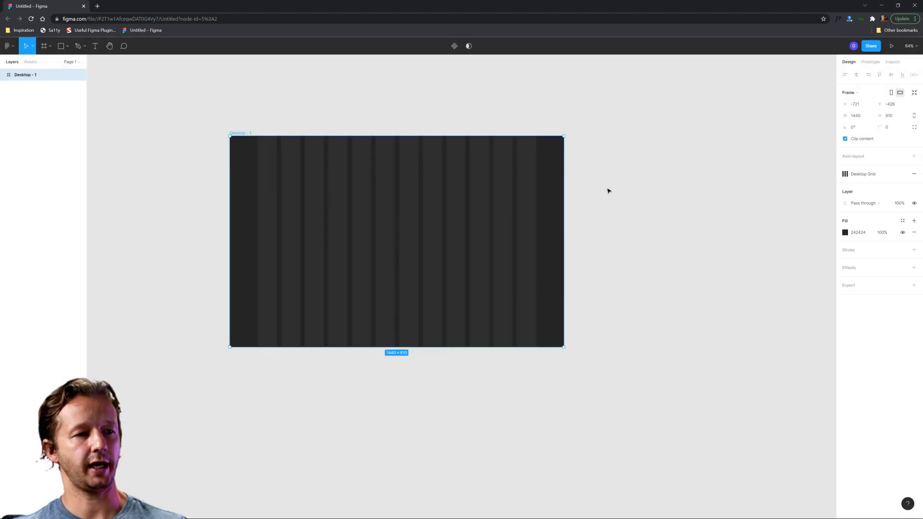
# Step: Add an iPad Pro 11" frame beside the desktop frame and align their top edges
pyautogui.click(238, 132)
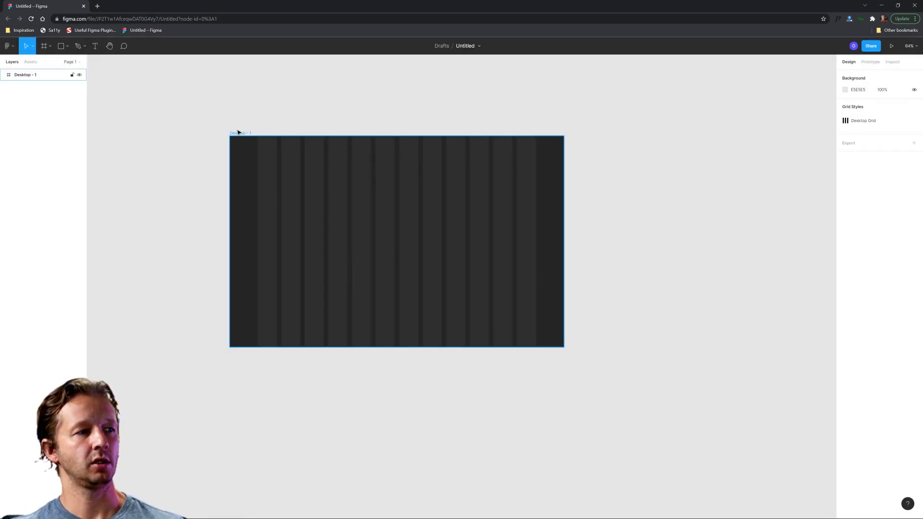
pyautogui.click(100, 63)
pyautogui.click(44, 46)
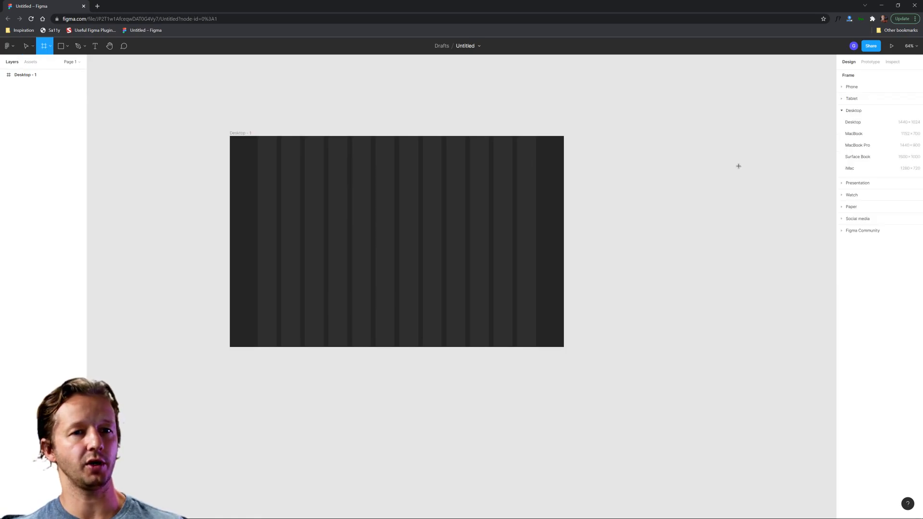
pyautogui.click(851, 99)
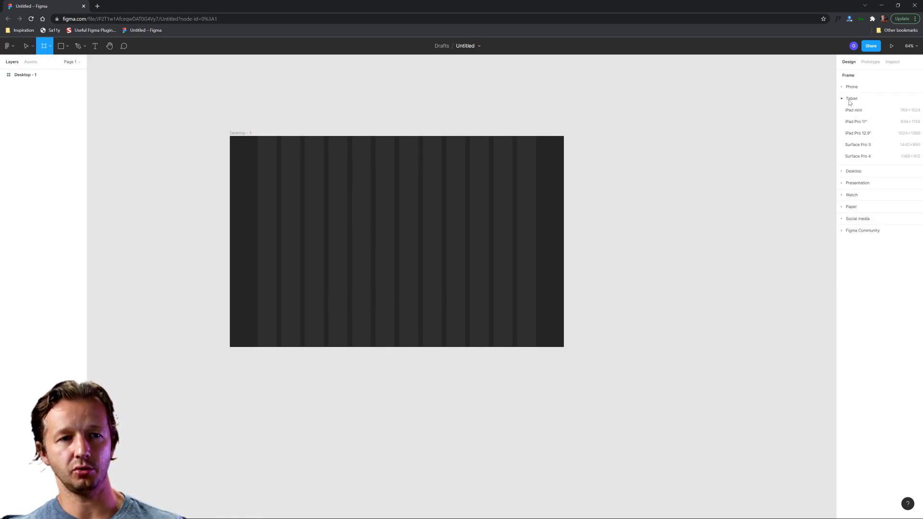
pyautogui.click(873, 124)
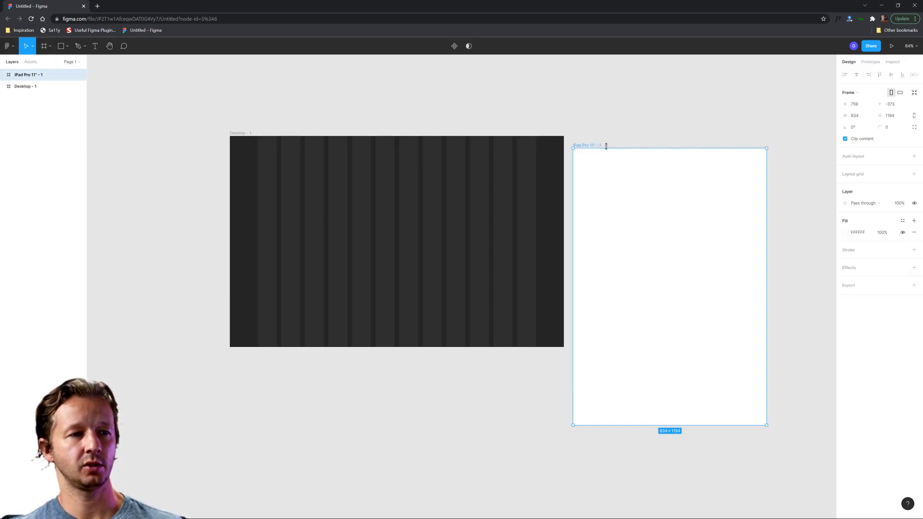
pyautogui.moveTo(594, 137); pyautogui.dragTo(593, 134)
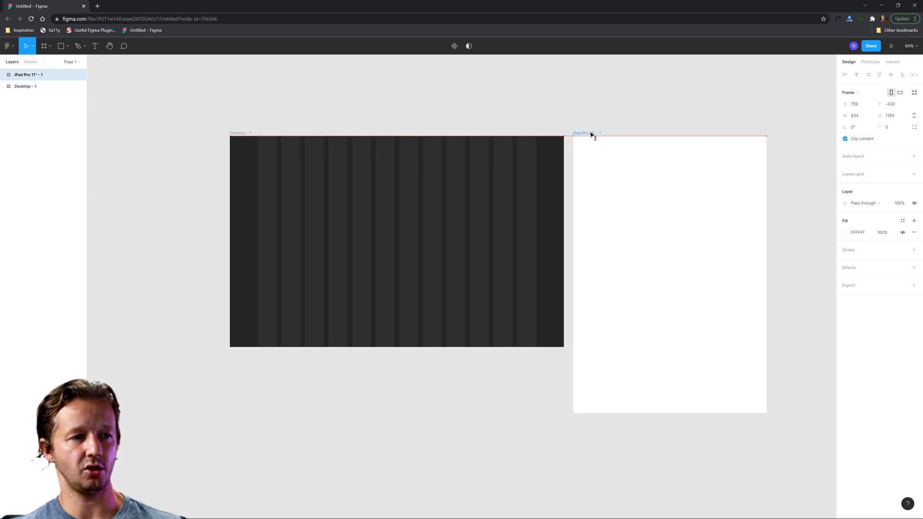
# Step: Match the iPad frame's fill to the desktop frame's dark background, 242424, by sampling its colour
pyautogui.click(845, 233)
pyautogui.write('0')
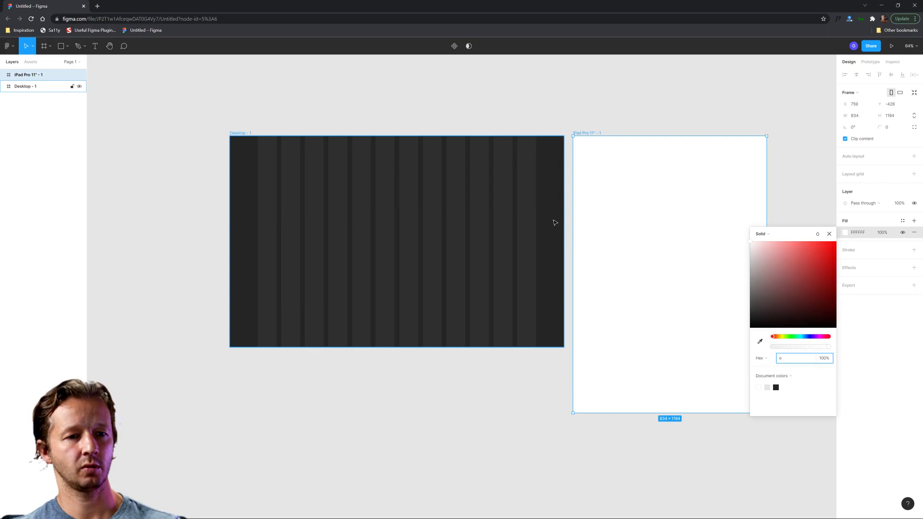
pyautogui.click(759, 341)
pyautogui.click(550, 216)
pyautogui.press('Escape')
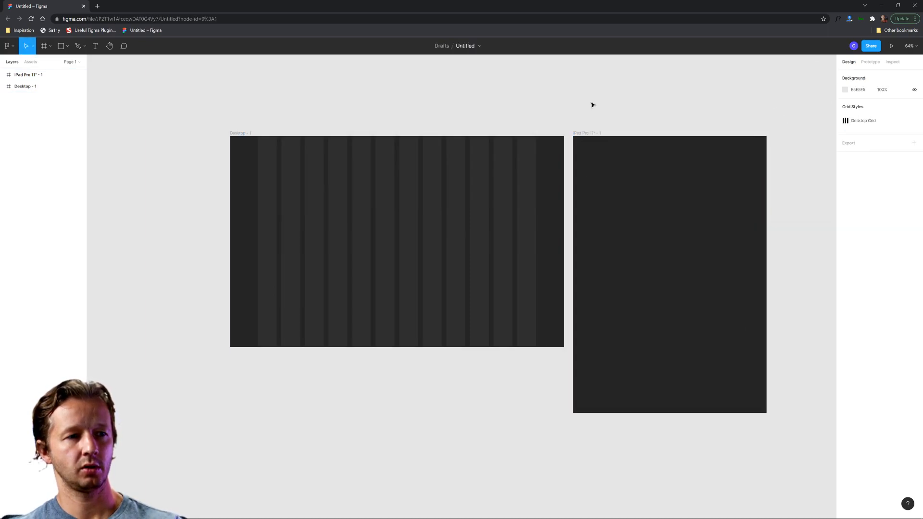
# Step: Apply the Desktop Grid style to the iPad Pro 11" frame
pyautogui.hscroll(3, 664, 107)
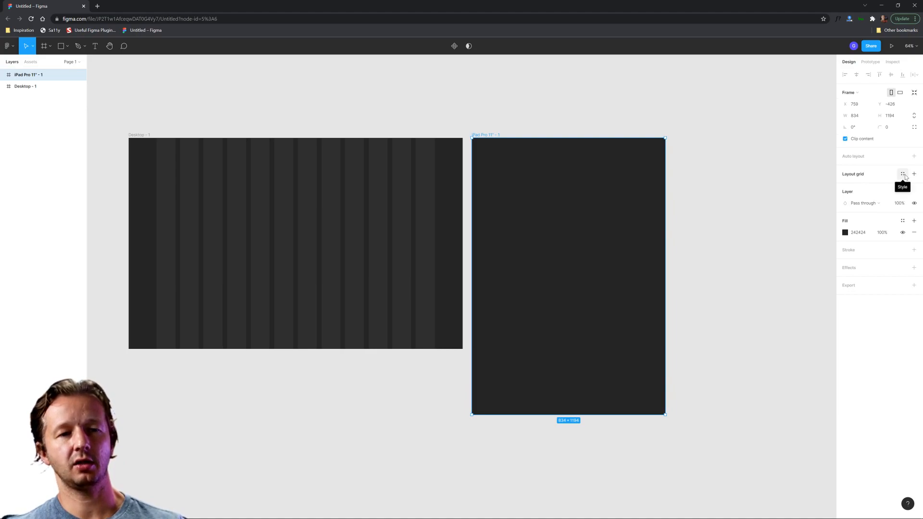
pyautogui.click(903, 175)
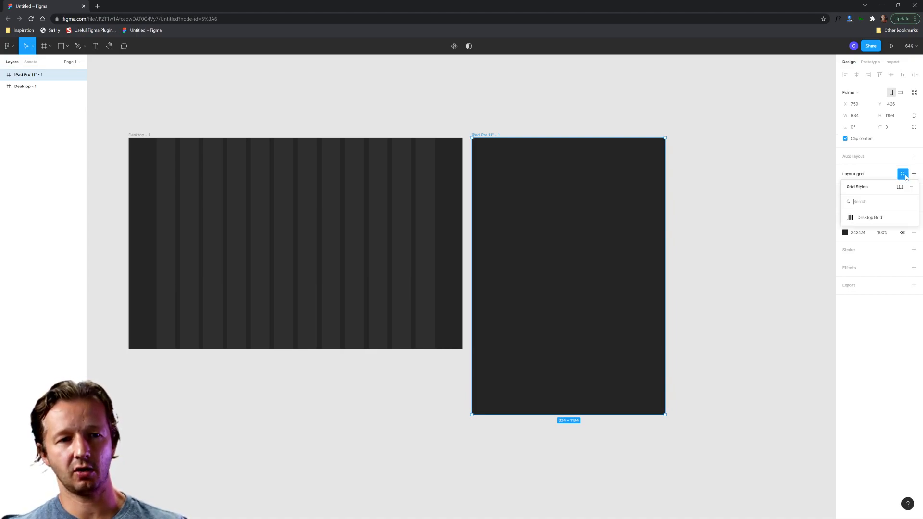
pyautogui.click(866, 218)
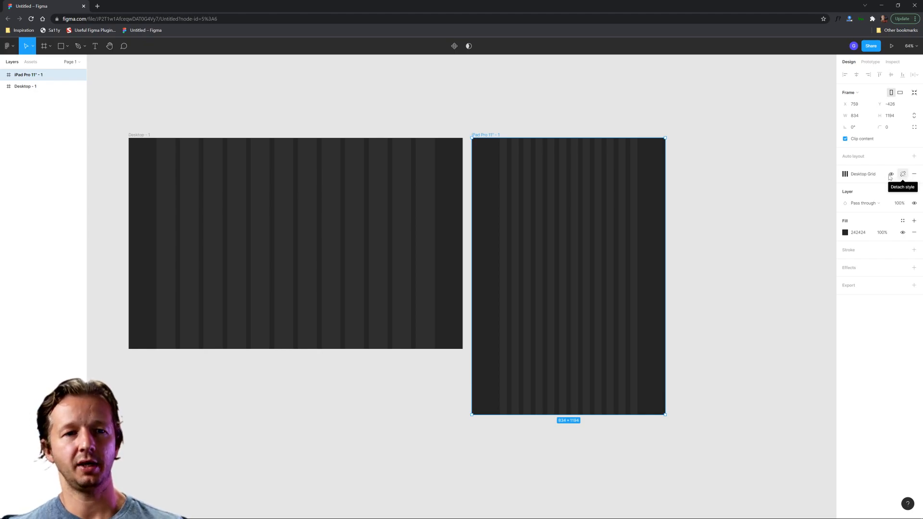
# Step: Detach the Desktop Grid style from the iPad frame so its layout grid can be edited independently
pyautogui.click(845, 176)
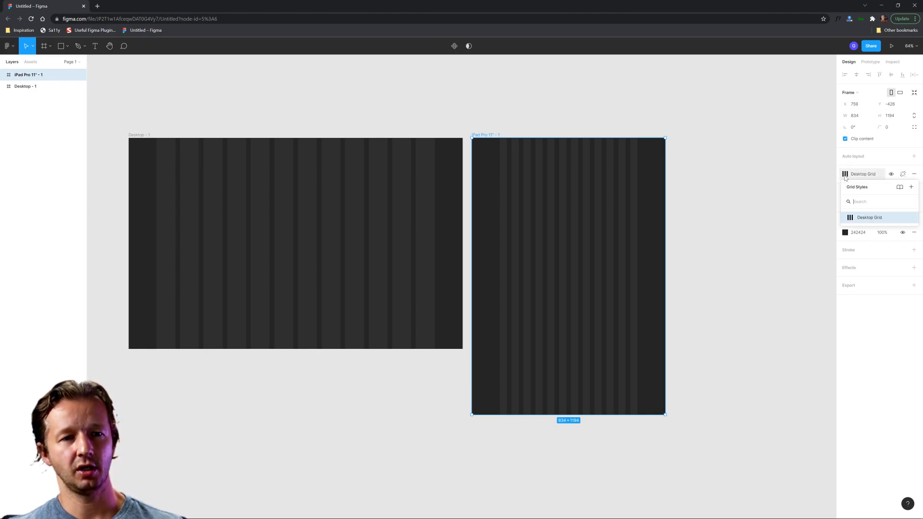
pyautogui.click(845, 176)
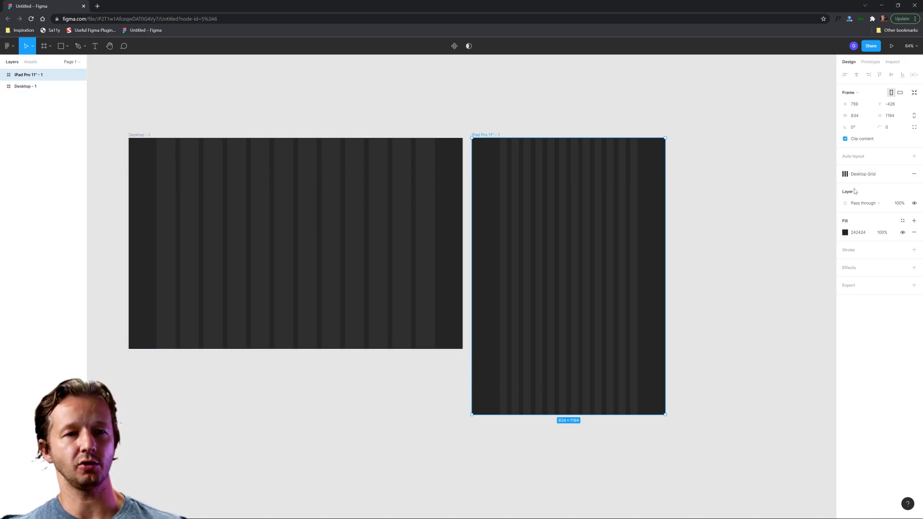
pyautogui.click(903, 174)
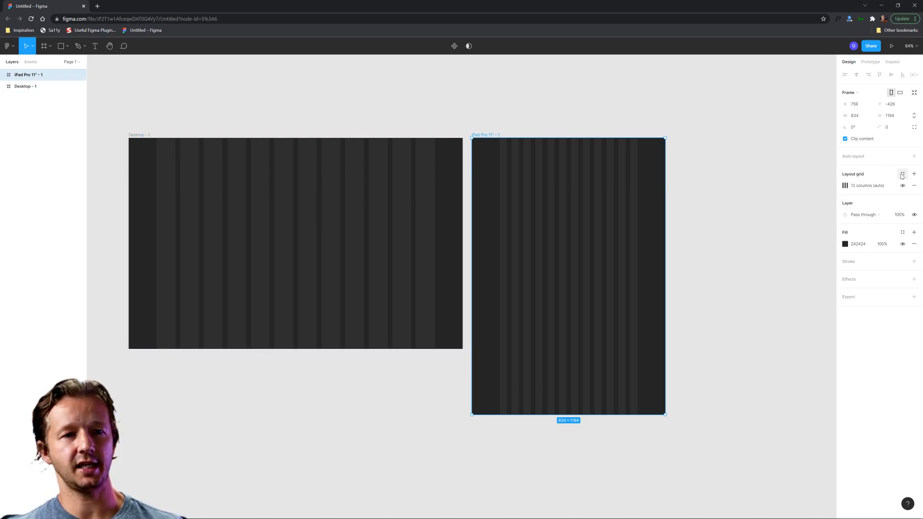
pyautogui.click(715, 214)
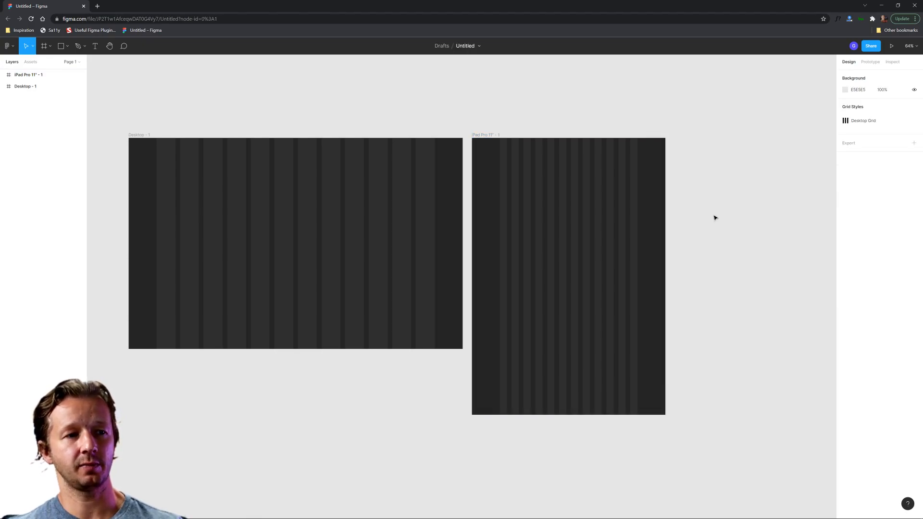
# Step: Set the column count of the iPad frame's layout grid to 8
pyautogui.scroll(2, 664, 195)
pyautogui.scroll(4, 664, 195)
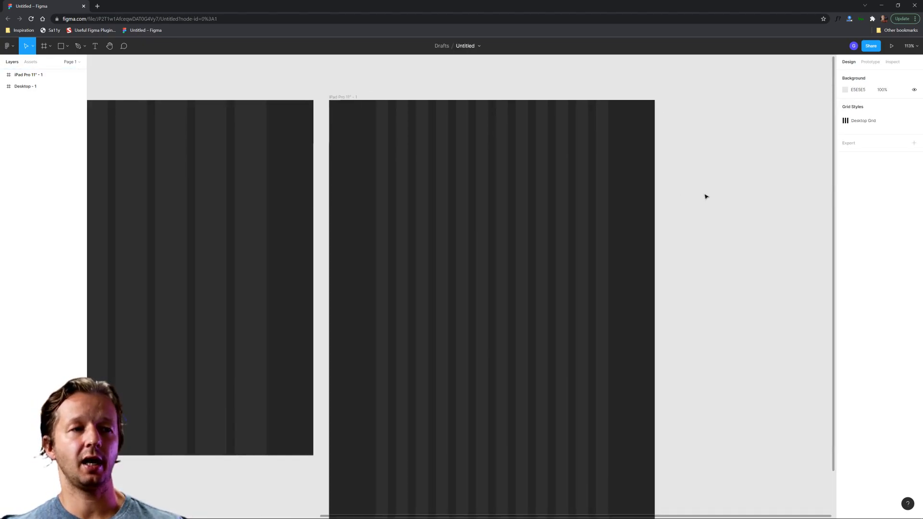
pyautogui.scroll(-5, 699, 181)
pyautogui.click(535, 200)
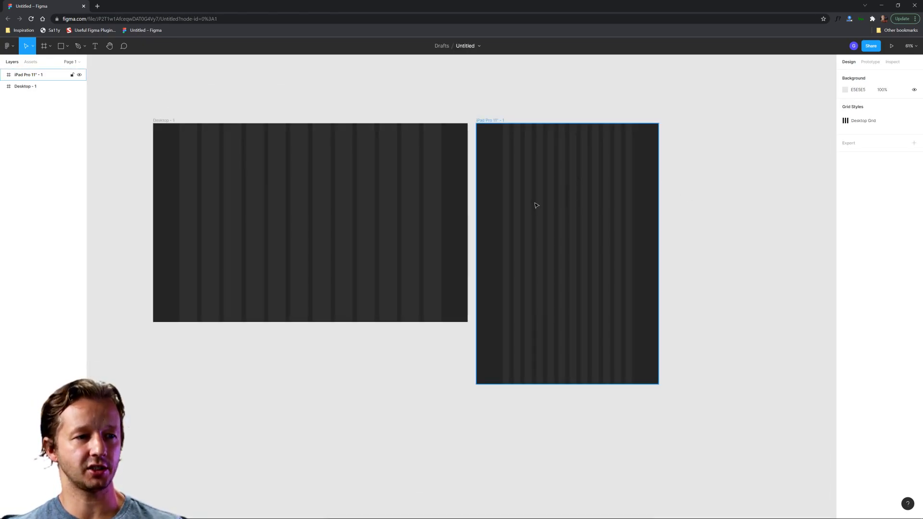
pyautogui.scroll(4, 634, 210)
pyautogui.scroll(-1, 630, 206)
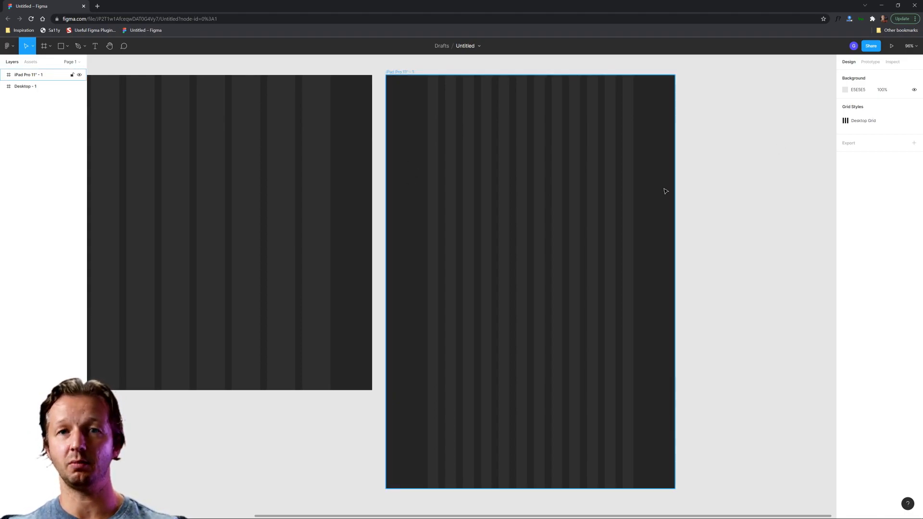
pyautogui.click(396, 72)
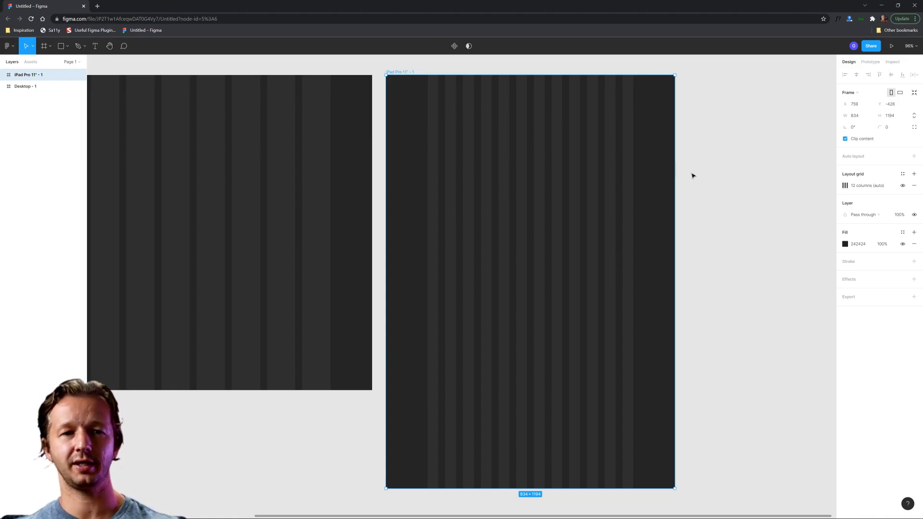
pyautogui.click(844, 186)
pyautogui.click(759, 218)
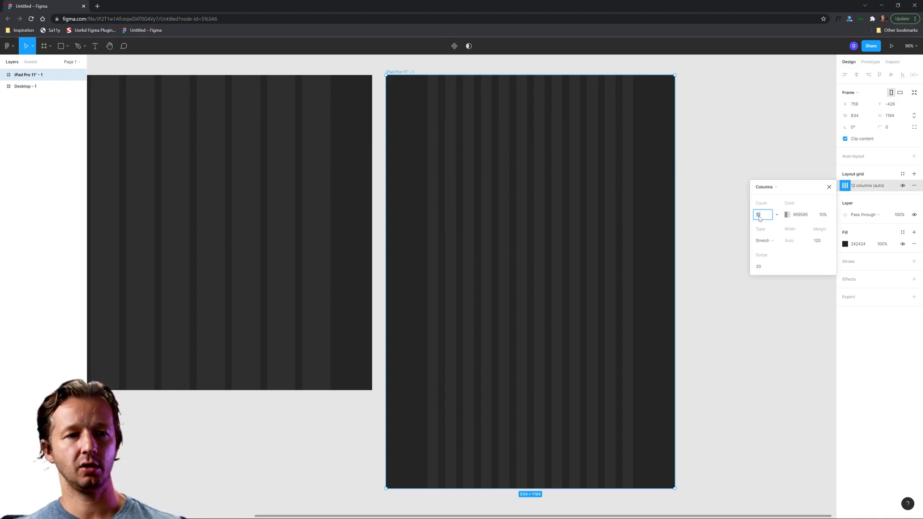
pyautogui.write('8')
pyautogui.press('Return')
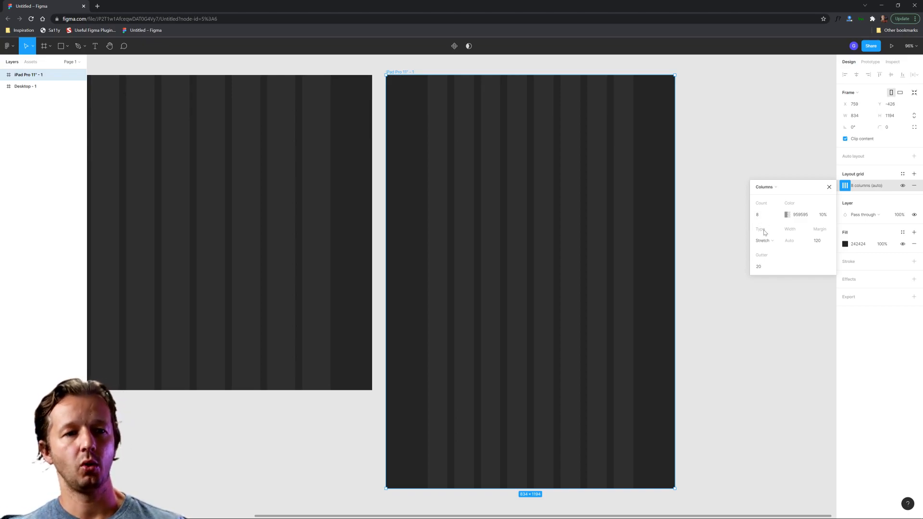
# Step: Set the iPad grid's margin to 70 and keep its column type as Stretch
pyautogui.click(821, 242)
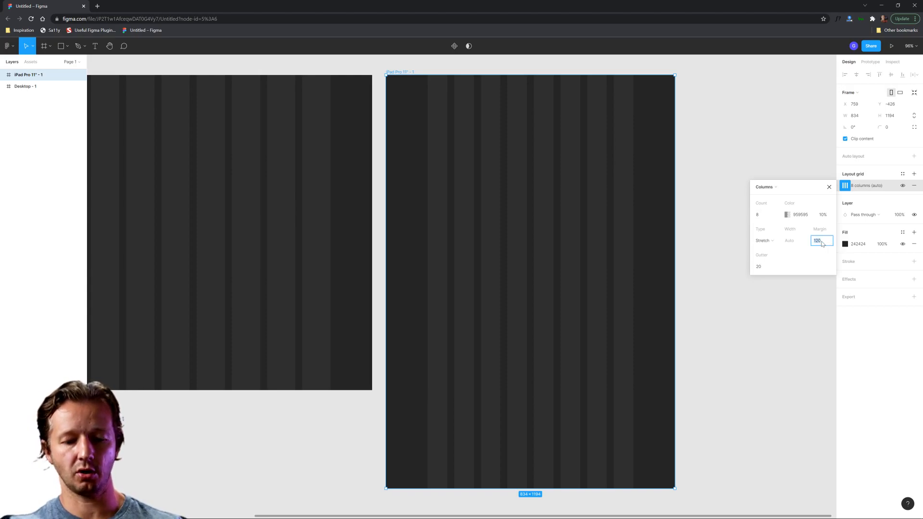
pyautogui.write('70')
pyautogui.press('Return')
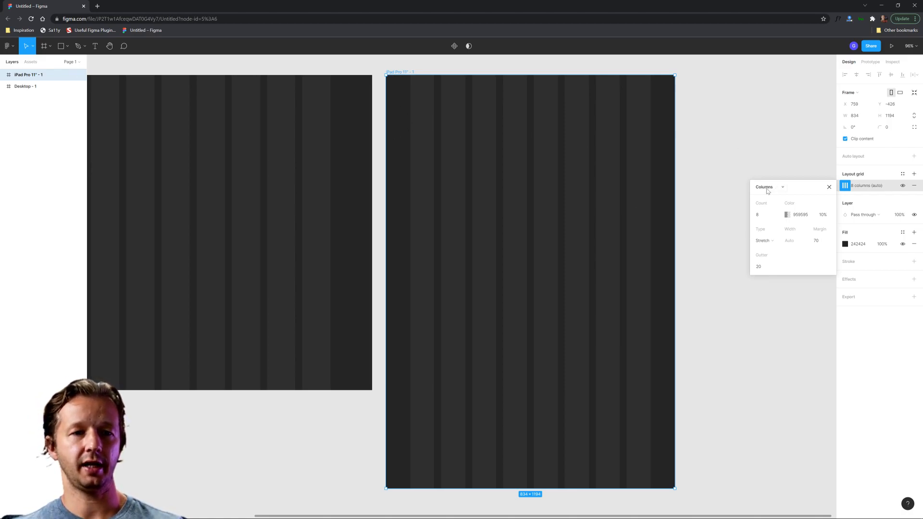
pyautogui.click(765, 244)
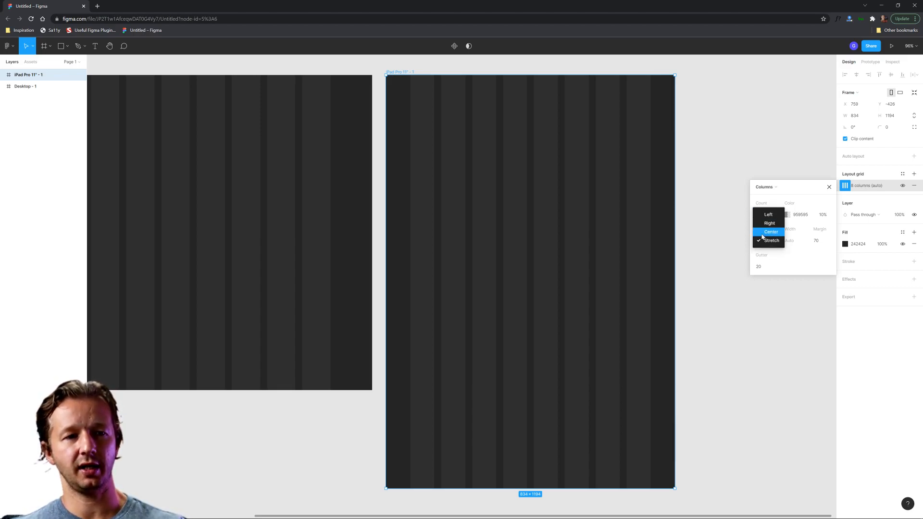
pyautogui.click(760, 241)
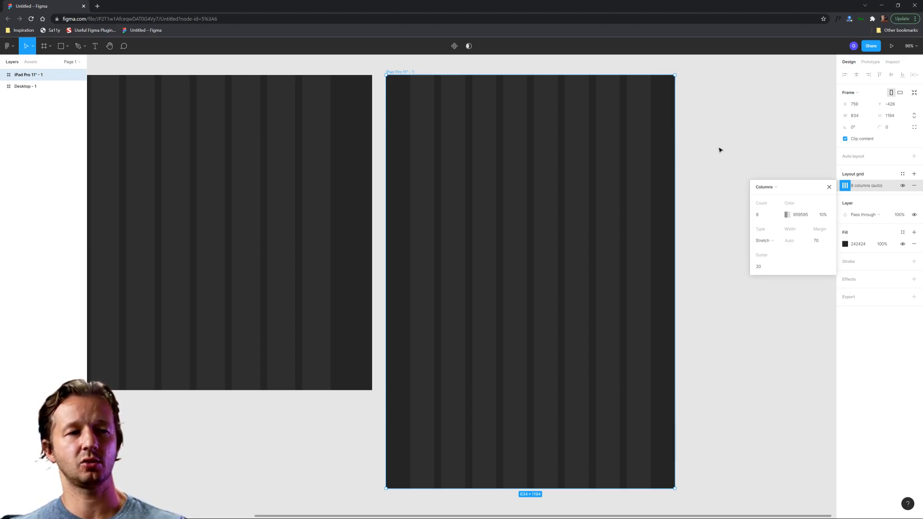
# Step: Narrow the iPad Pro 11" frame to a width of about 790 by moving its right edge inward
pyautogui.click(829, 187)
pyautogui.moveTo(674, 127); pyautogui.dragTo(653, 130)
pyautogui.click(717, 140)
# Step: Add an iPhone 13 Pro Max frame beside the iPad frame and align their top edges
pyautogui.scroll(-5, 716, 140)
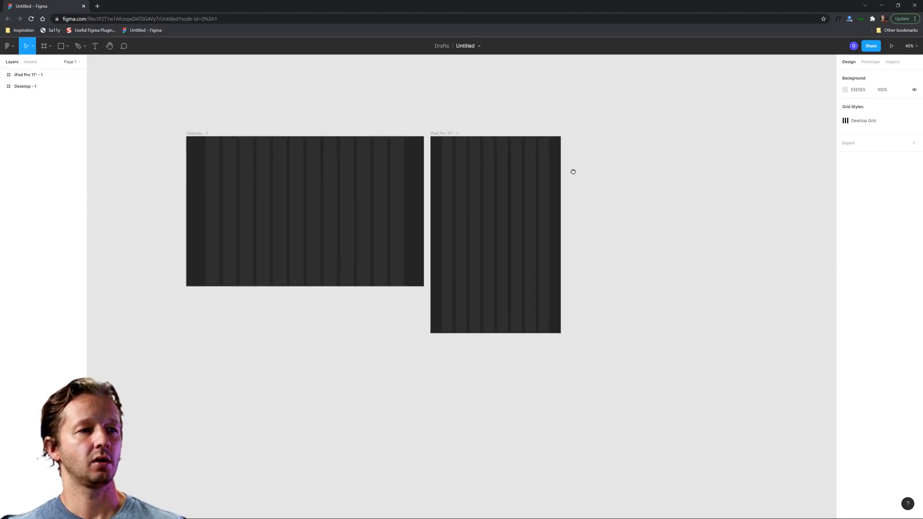
pyautogui.click(42, 45)
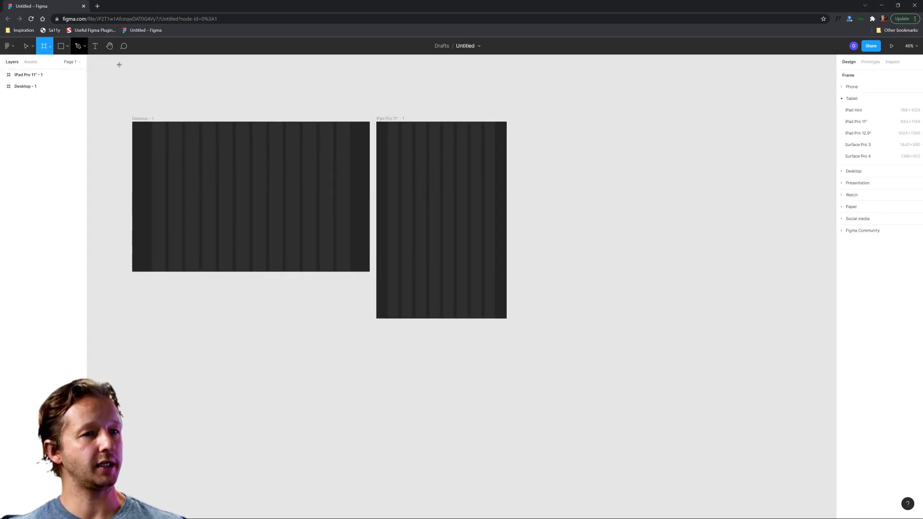
pyautogui.click(863, 89)
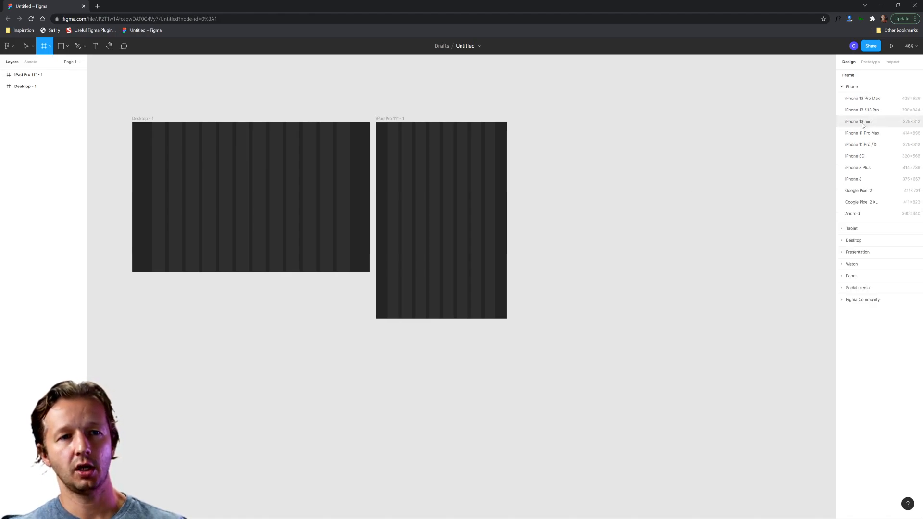
pyautogui.click(869, 99)
pyautogui.moveTo(539, 208); pyautogui.dragTo(538, 120)
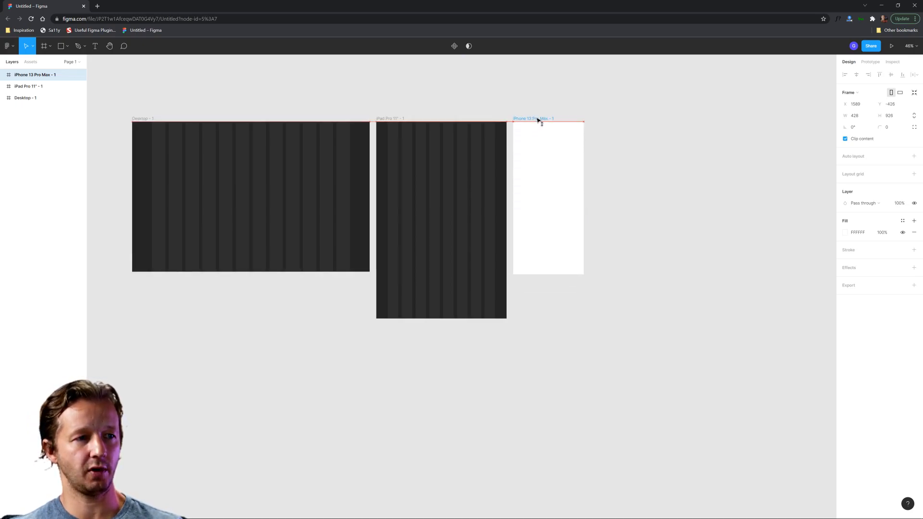
# Step: Fill the iPhone frame with the dark colour 242424 sampled from the iPad frame
pyautogui.scroll(5, 539, 120)
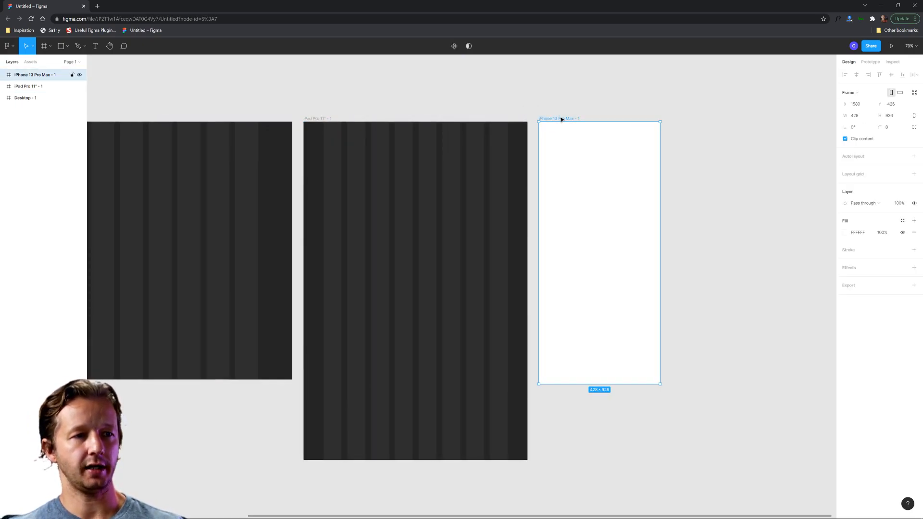
pyautogui.press('i')
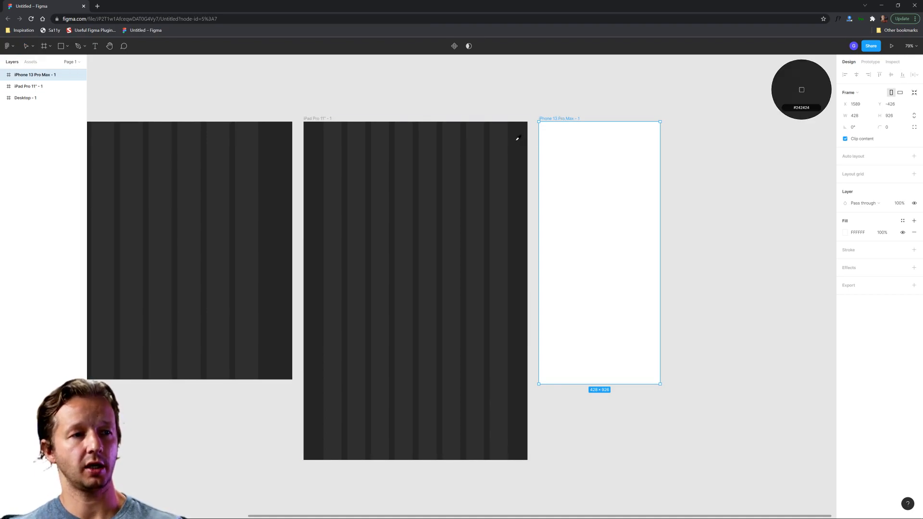
pyautogui.click(518, 139)
pyautogui.click(573, 113)
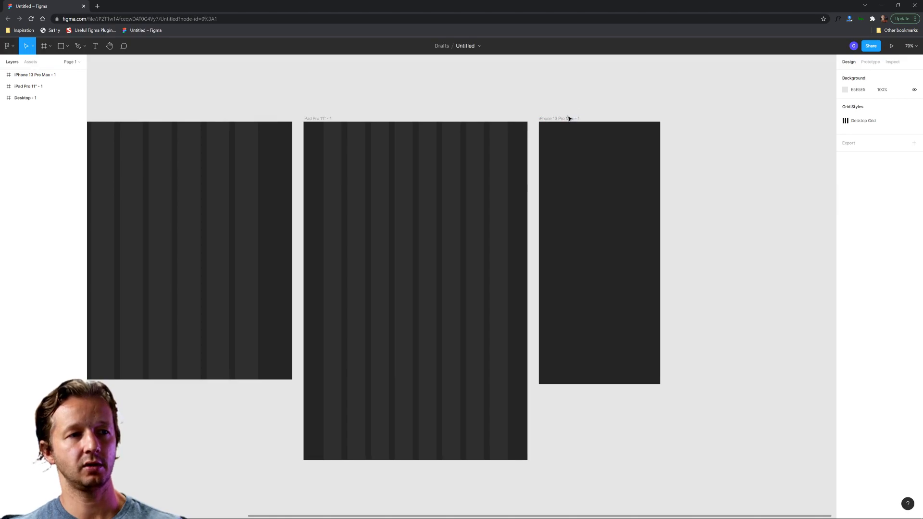
pyautogui.click(567, 119)
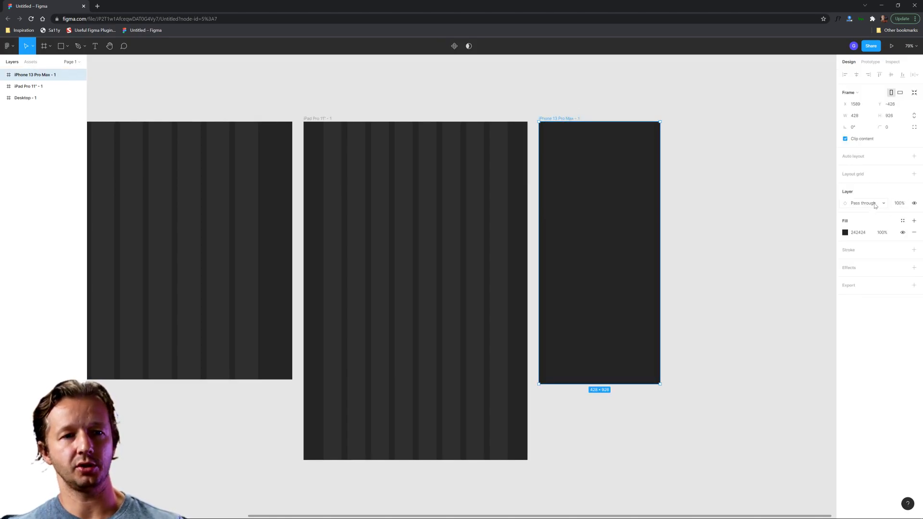
pyautogui.click(903, 174)
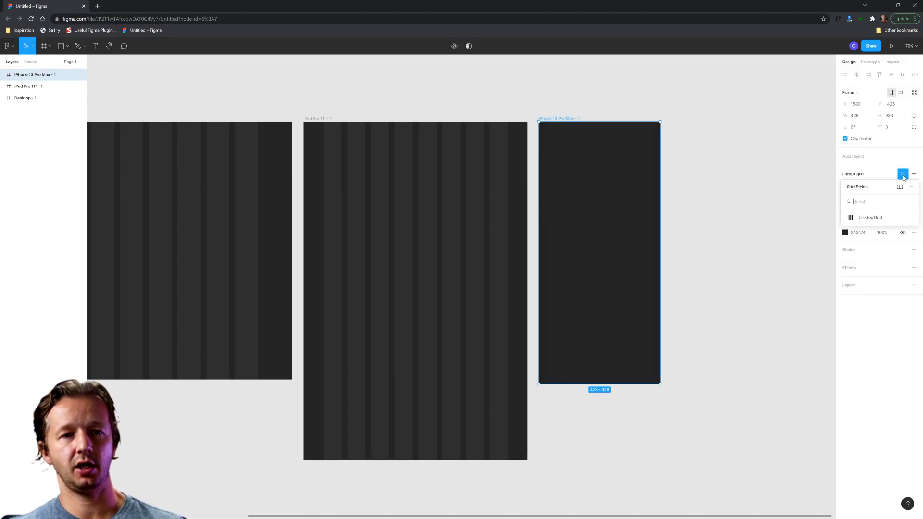
pyautogui.click(870, 219)
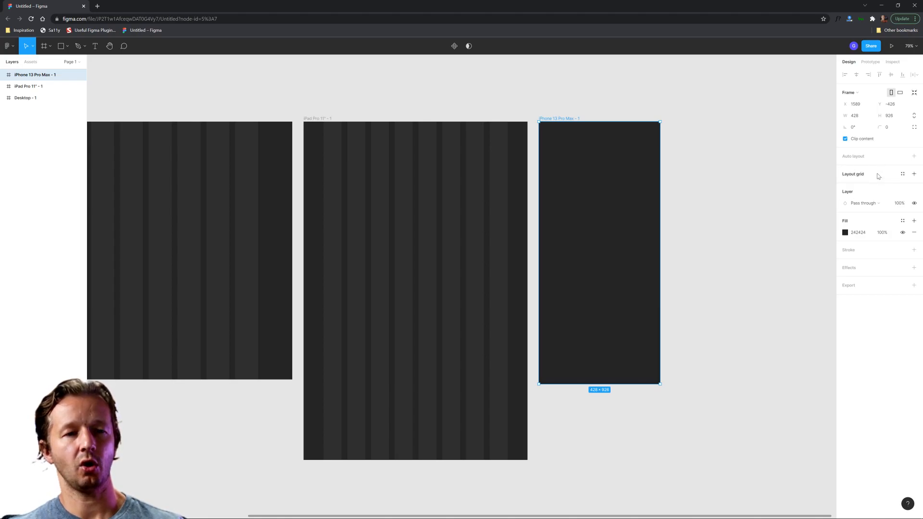
pyautogui.click(748, 169)
# Step: Save the iPad frame's column layout grid as a new grid style named Tablet Grid
pyautogui.click(329, 118)
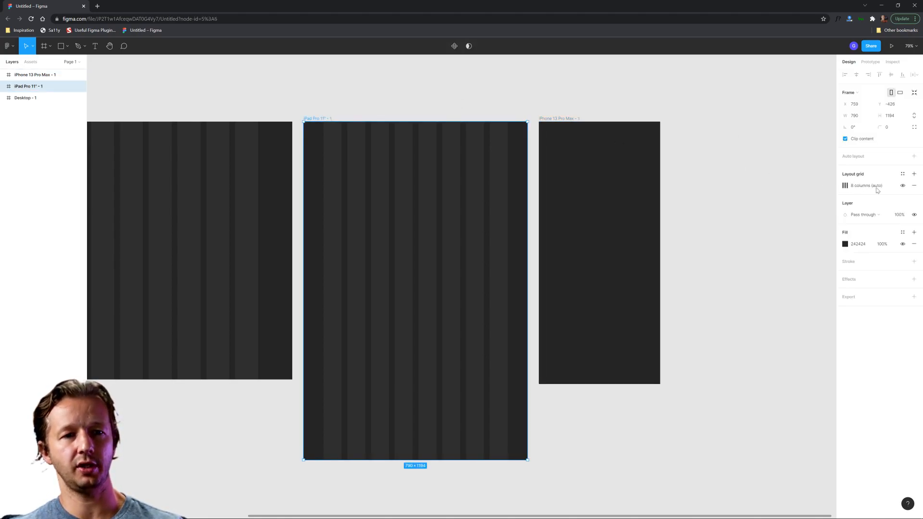
pyautogui.click(915, 174)
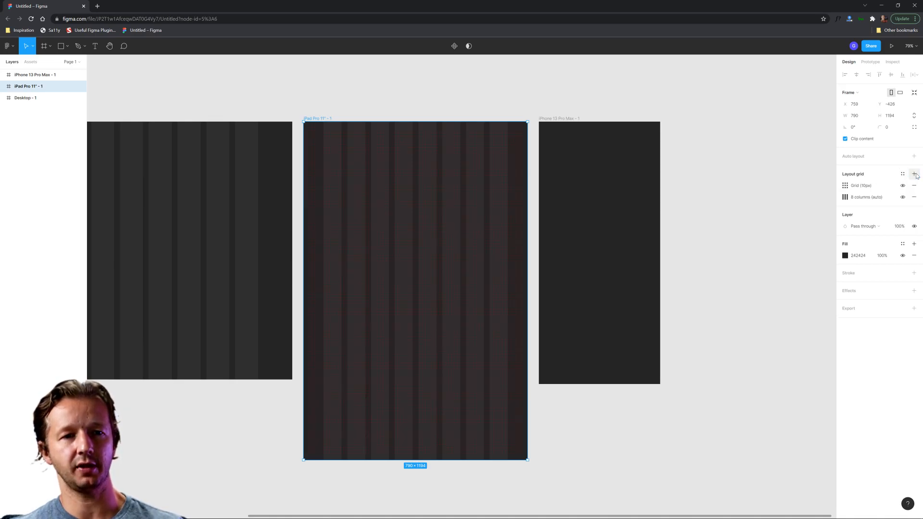
pyautogui.hotkey('ctrl', 'z')
pyautogui.click(903, 175)
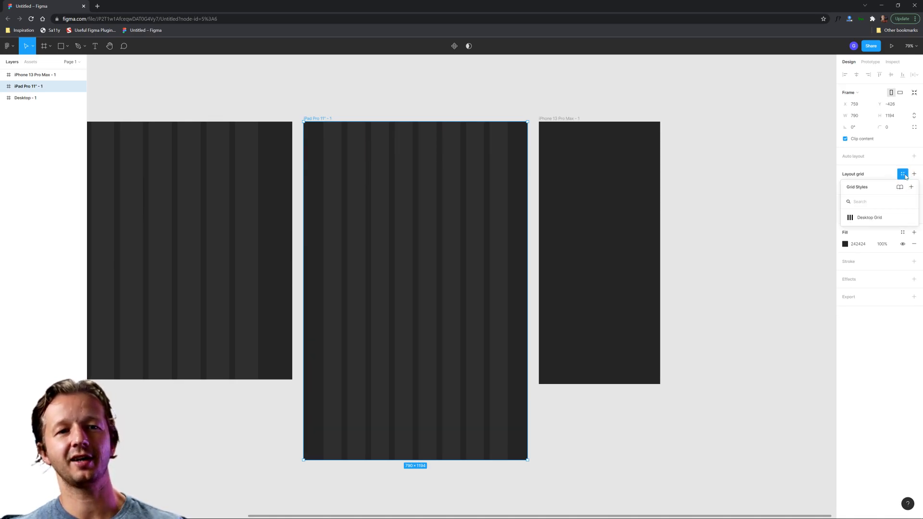
pyautogui.click(911, 186)
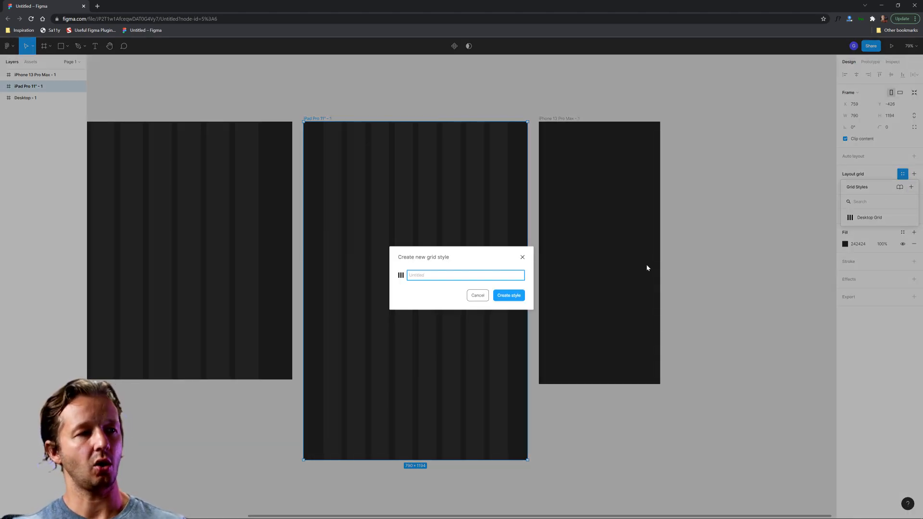
pyautogui.write('Tablet Grid')
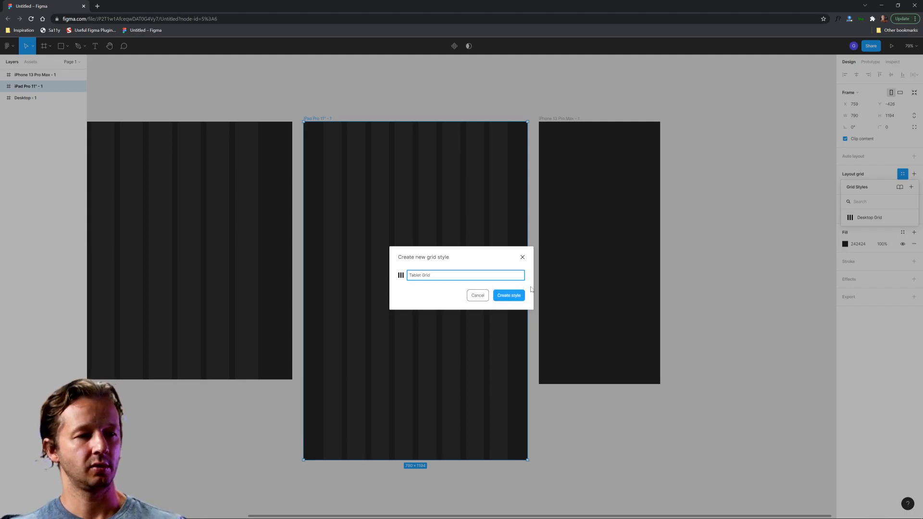
pyautogui.click(517, 297)
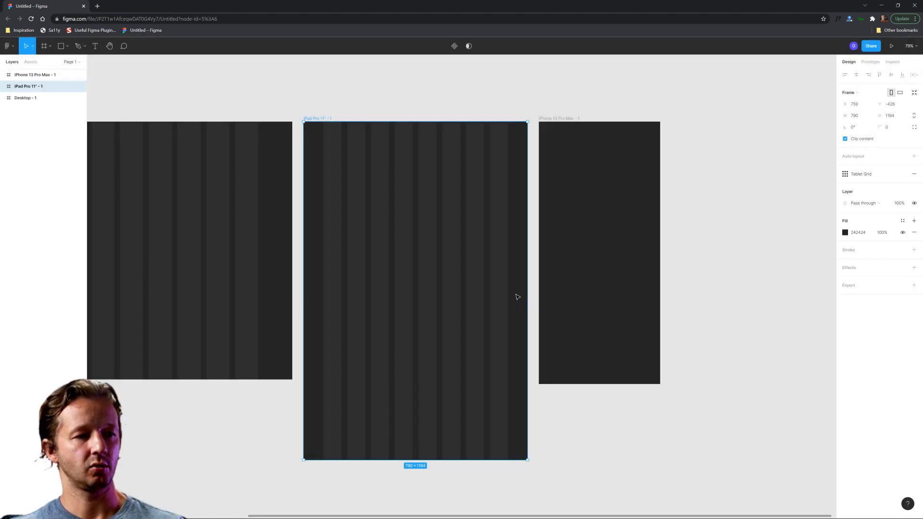
# Step: Apply the Tablet Grid style to the iPhone 13 Pro Max frame and detach it for independent editing
pyautogui.click(548, 118)
pyautogui.click(903, 173)
pyautogui.click(865, 230)
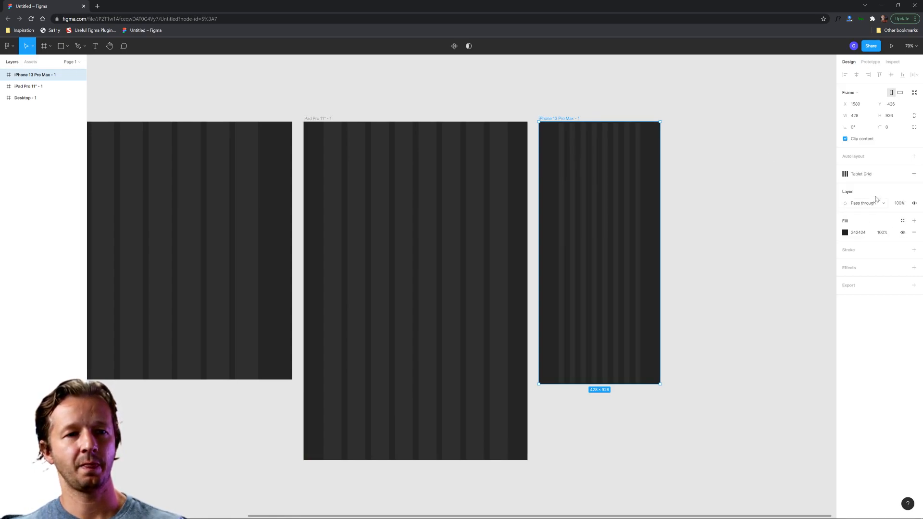
pyautogui.click(903, 175)
# Step: Set the column count of the iPhone frame's layout grid to 4
pyautogui.scroll(5, 705, 146)
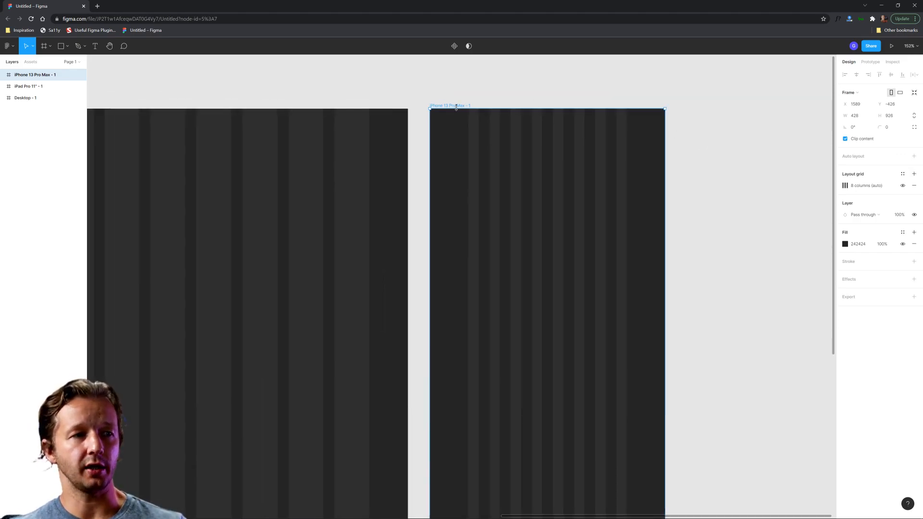
pyautogui.click(845, 186)
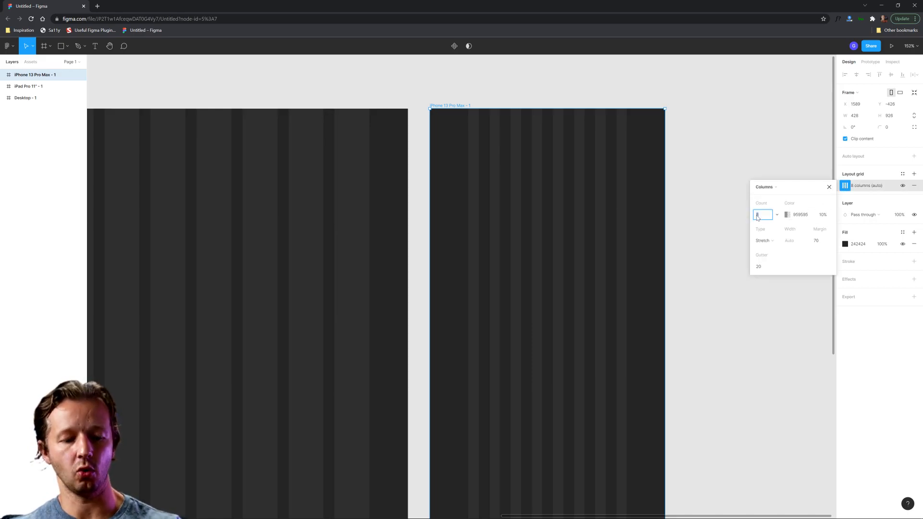
pyautogui.write('4')
pyautogui.press('Return')
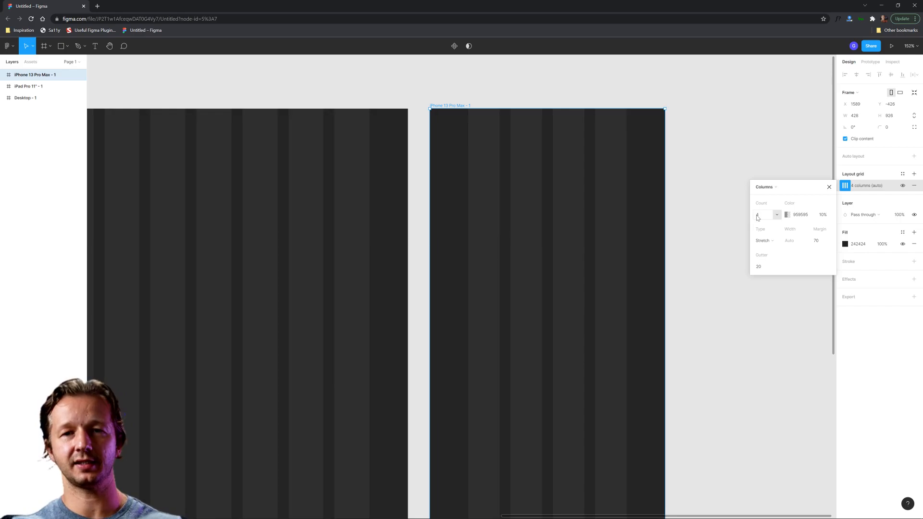
# Step: Set the margin of the iPhone frame's layout grid to 40 and deselect the frame
pyautogui.click(822, 242)
pyautogui.write('4')
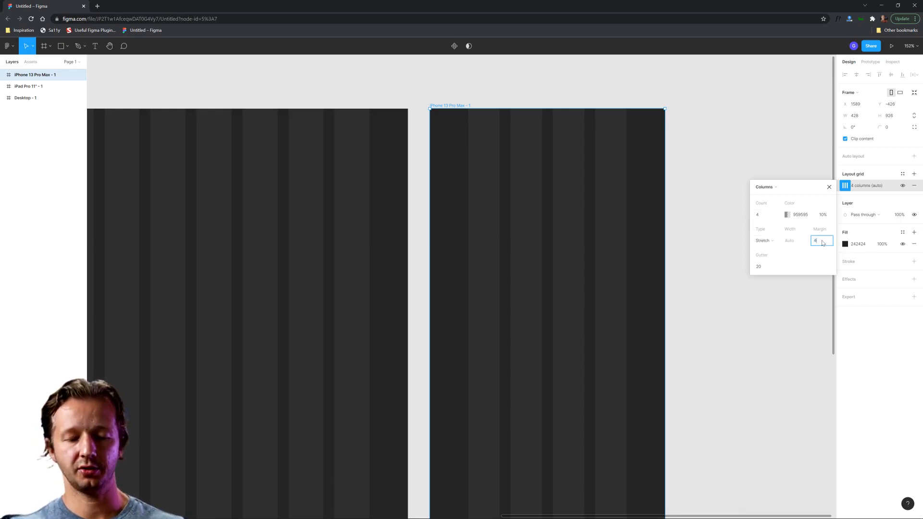
pyautogui.write('0')
pyautogui.press('Return')
pyautogui.click(822, 241)
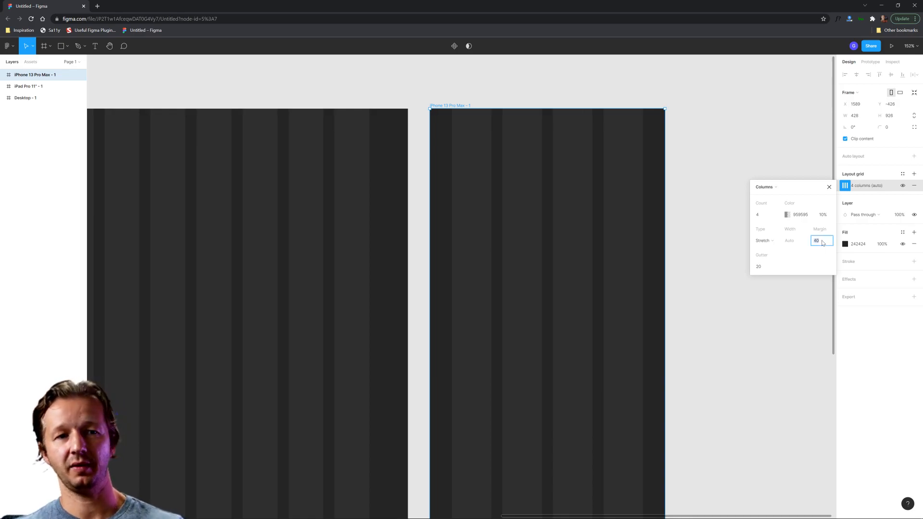
pyautogui.click(787, 311)
pyautogui.hotkey('shift', '1')
pyautogui.scroll(2, 602, 134)
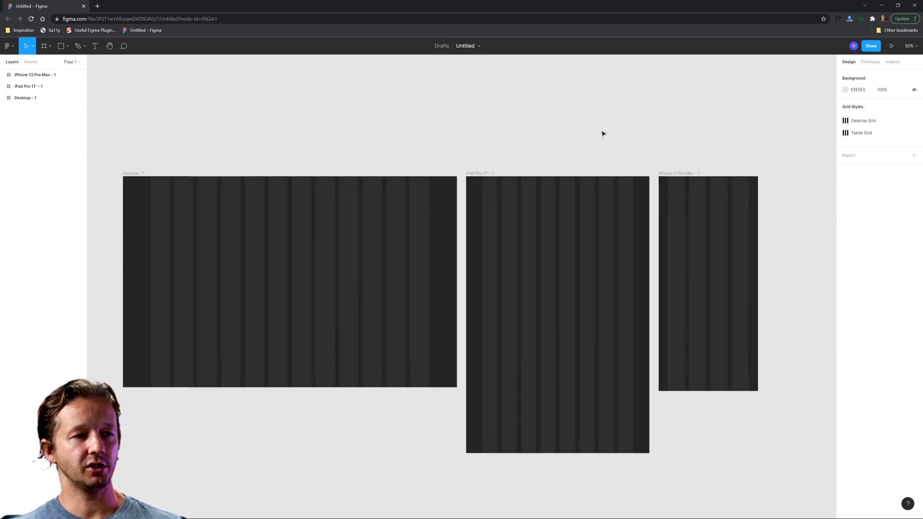
pyautogui.moveTo(633, 124); pyautogui.dragTo(631, 92)
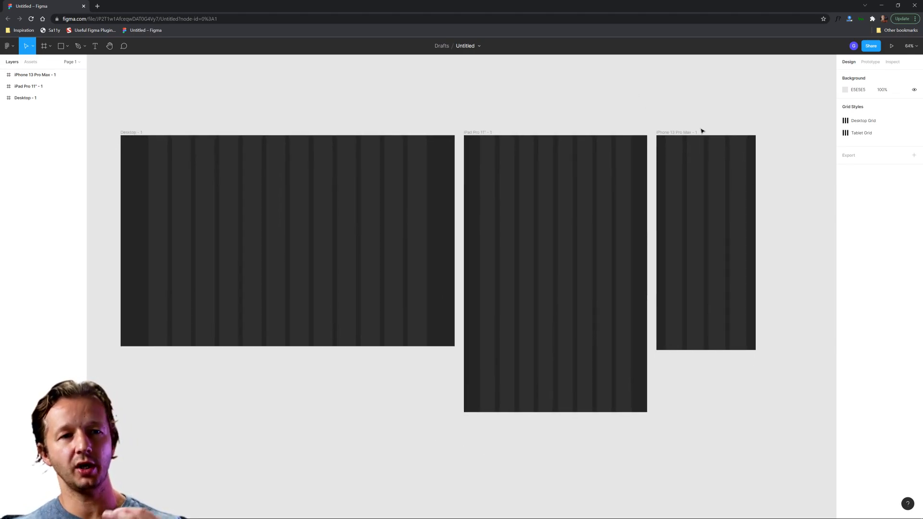
pyautogui.click(697, 187)
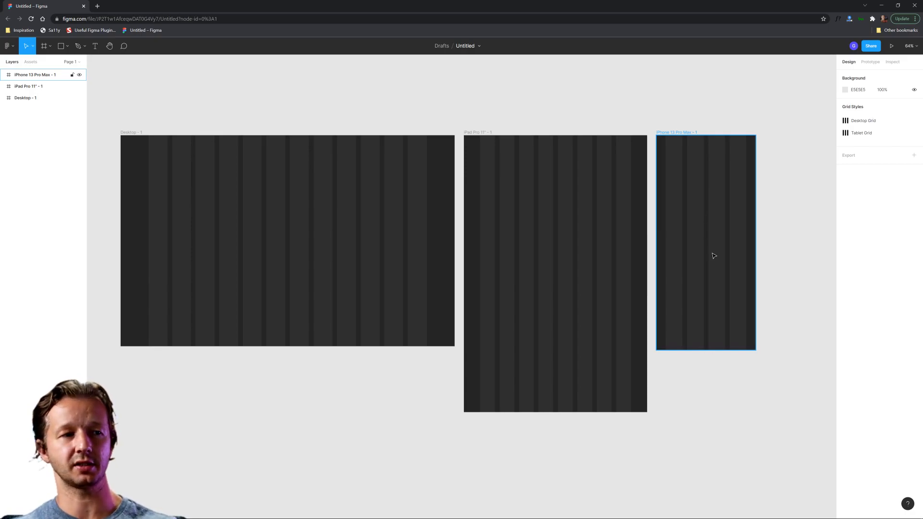